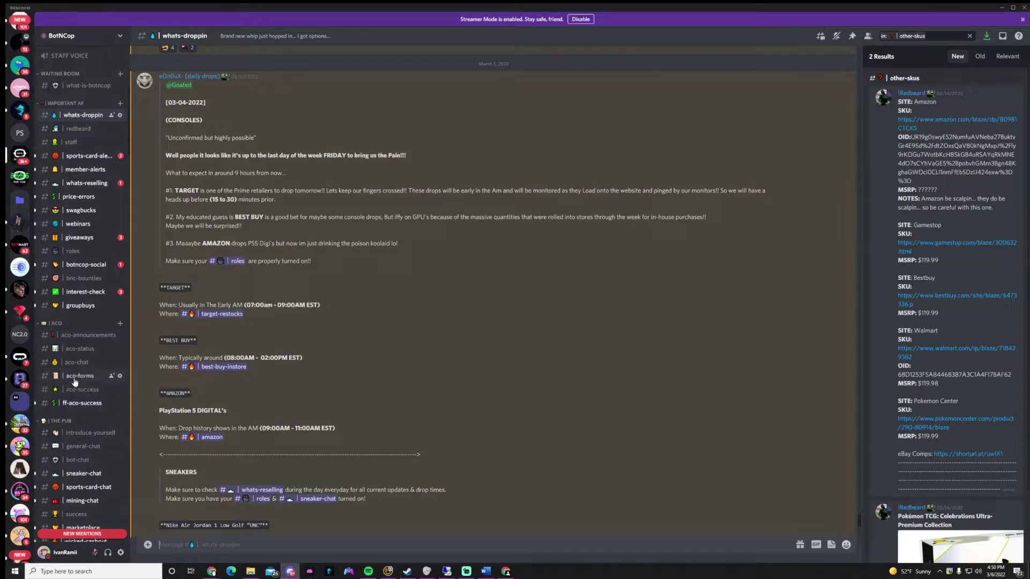
# - Open the aco-success channel and look through its earlier checkout posts
pyautogui.click(81, 395)
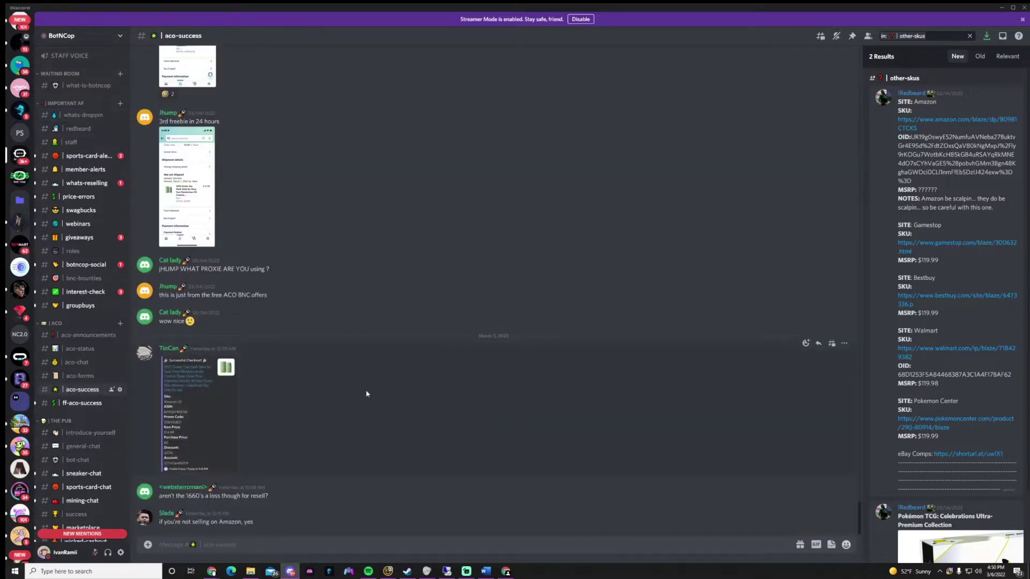
pyautogui.scroll(6, 392, 428)
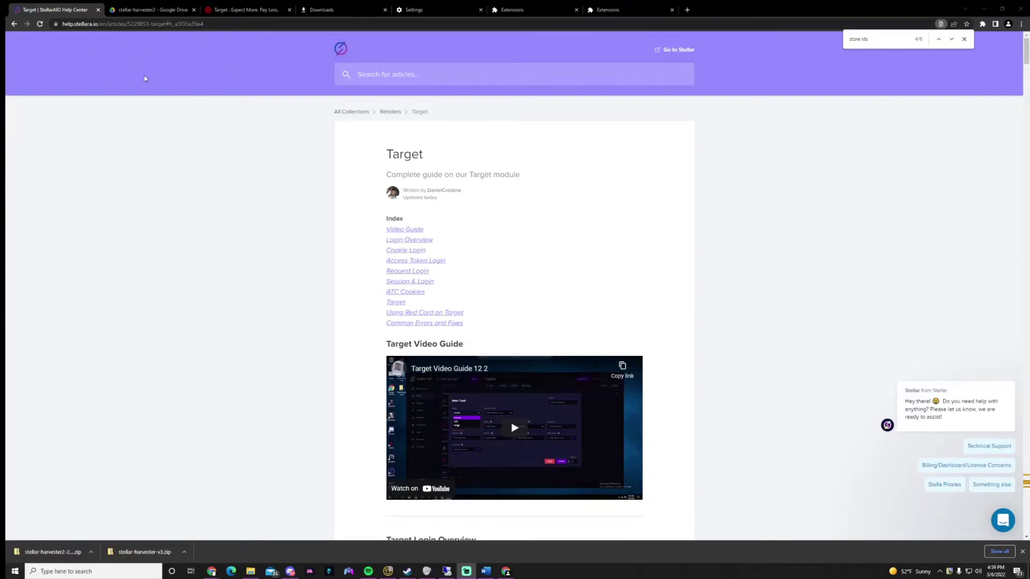
# - Download the Target Access Token Harvester linked in the guide's Access Token Login section and show the archive in its folder
pyautogui.click(434, 261)
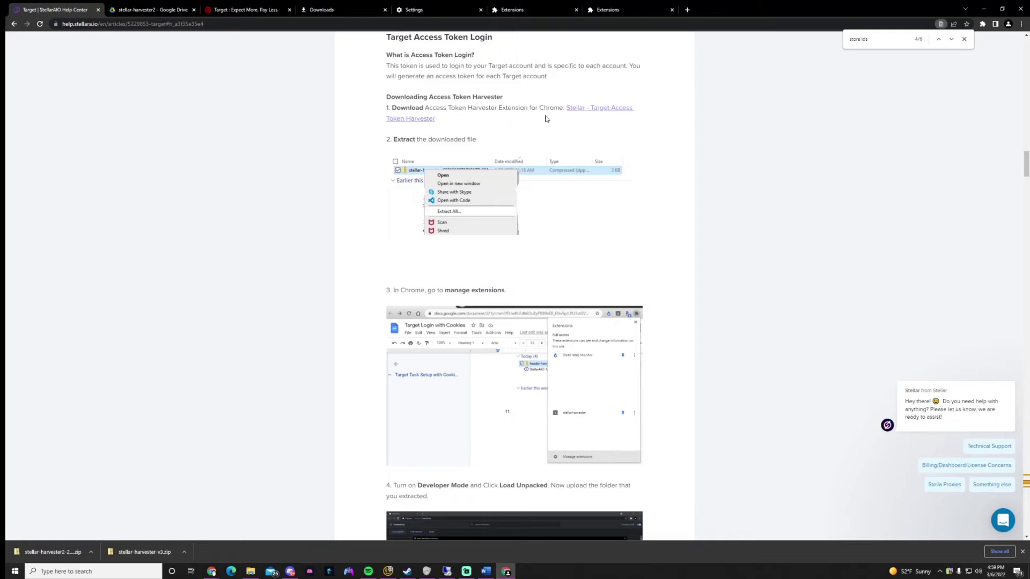
pyautogui.click(579, 109)
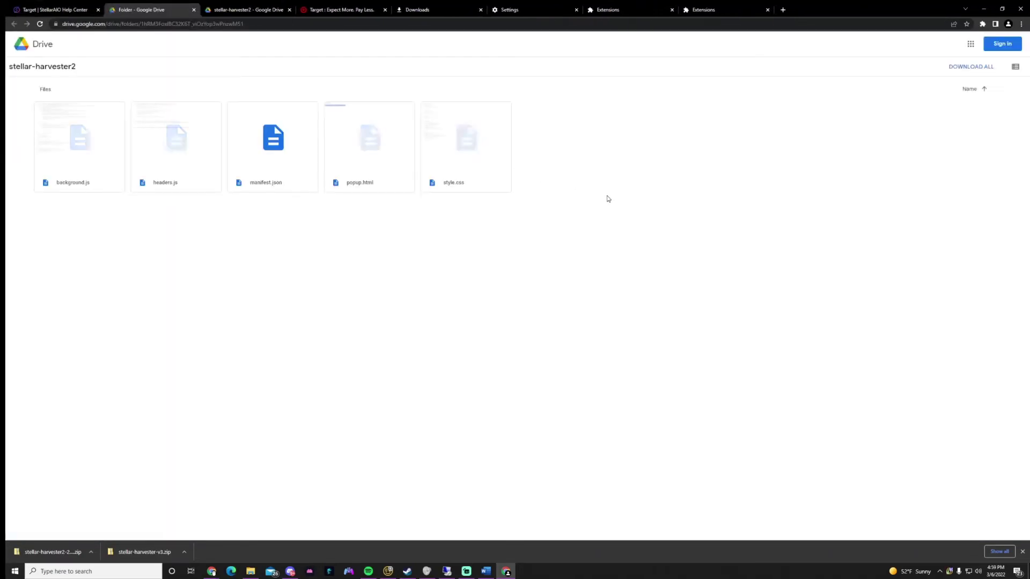
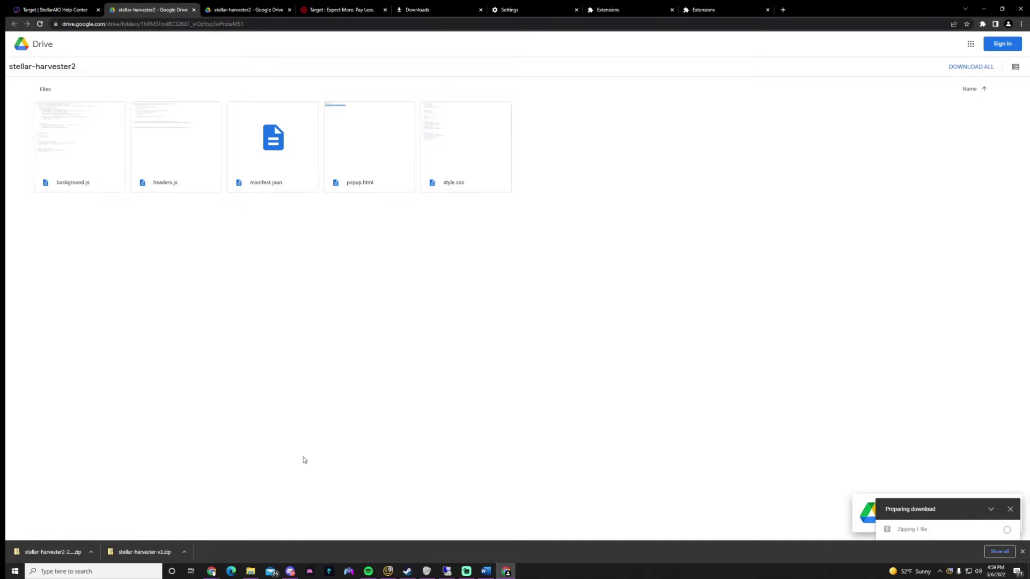
pyautogui.click(92, 552)
pyautogui.click(110, 525)
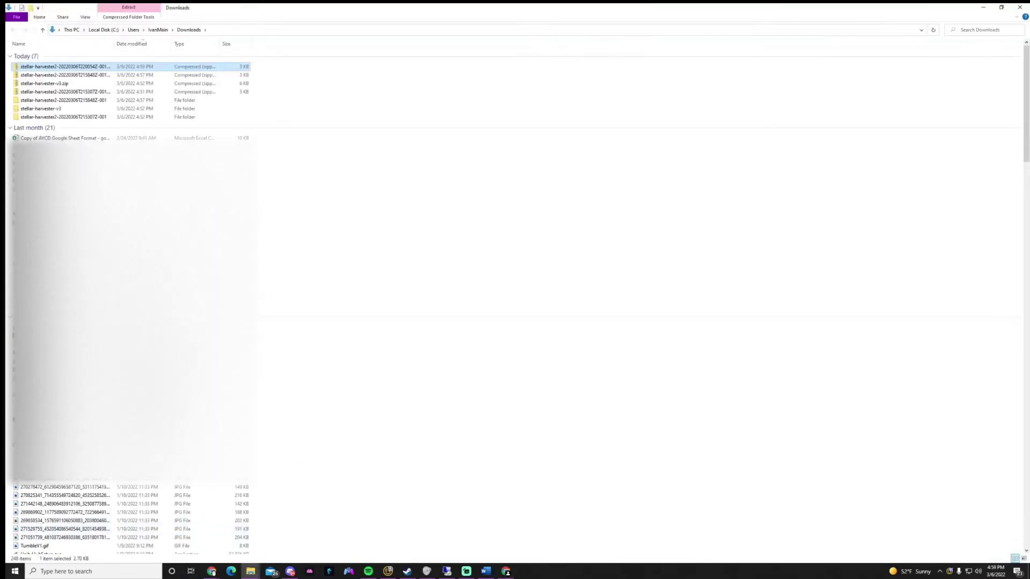
# - Extract the newest stellar-harvester2 archive within Downloads and close both folder windows
pyautogui.rightClick(24, 70)
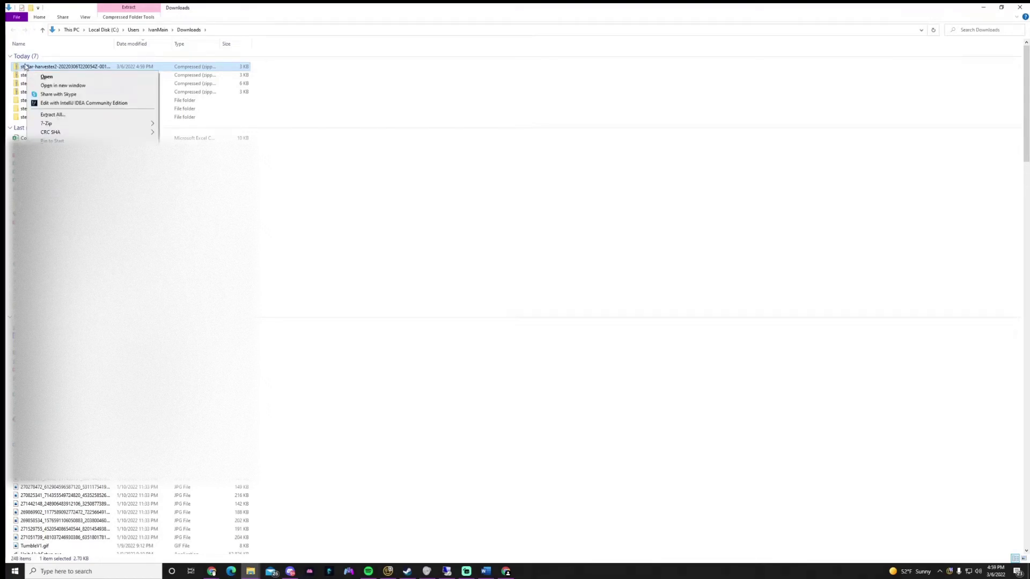
pyautogui.click(53, 115)
pyautogui.click(590, 365)
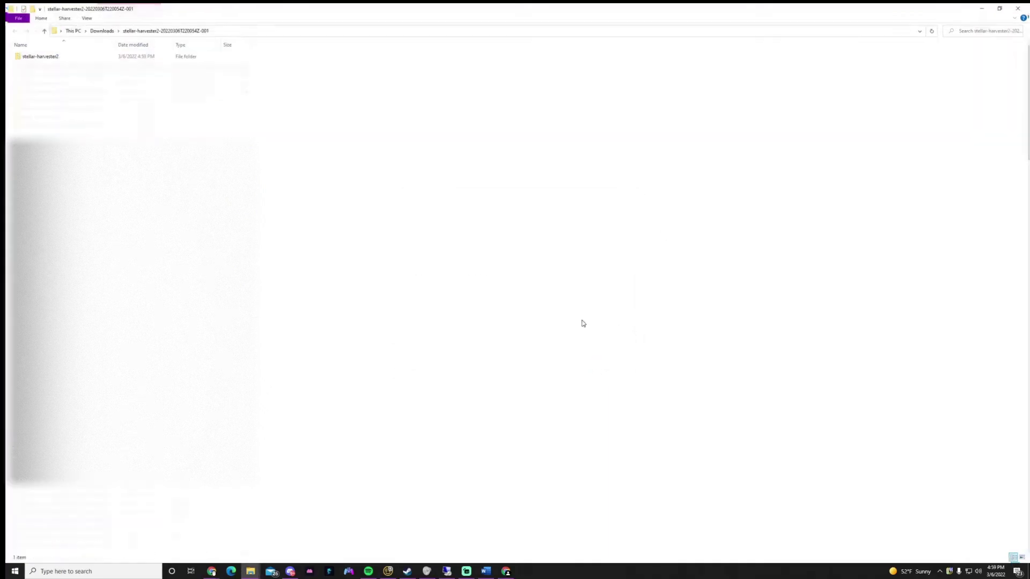
pyautogui.click(1020, 7)
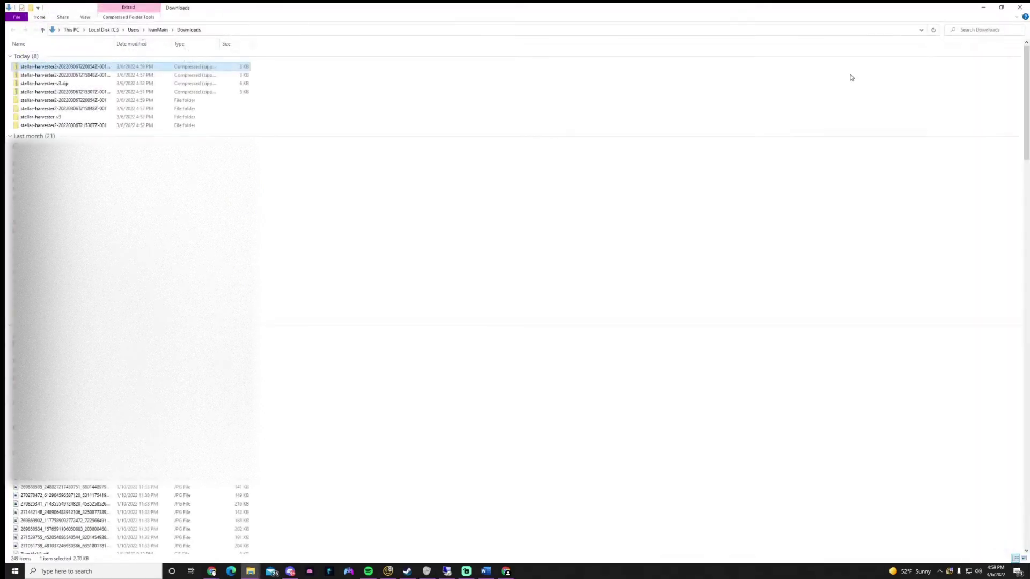
pyautogui.click(1020, 7)
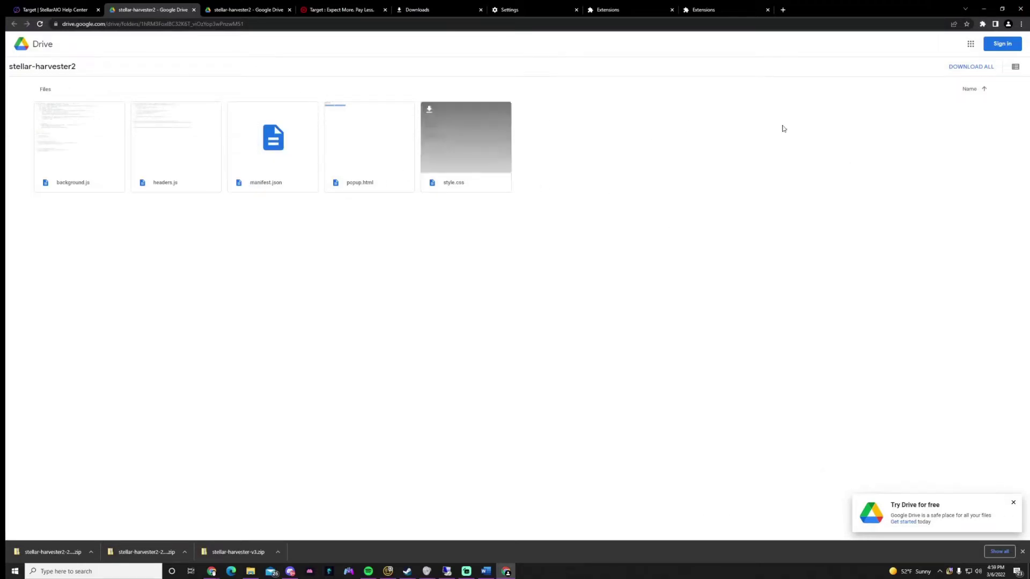
# - Load the stellar-harvester2 folder inside the newest extracted download as an unpacked Chrome extension
pyautogui.click(1021, 24)
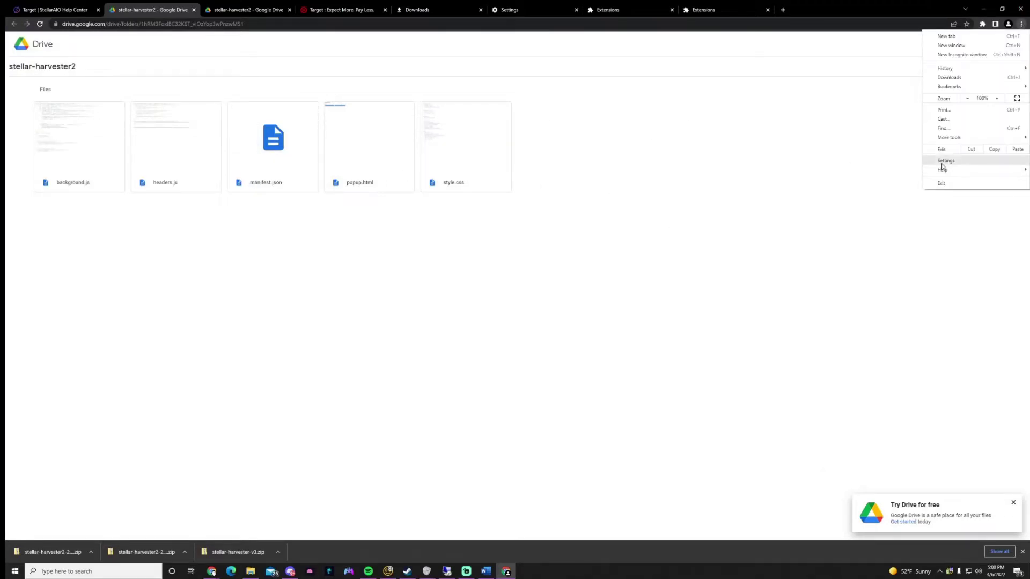
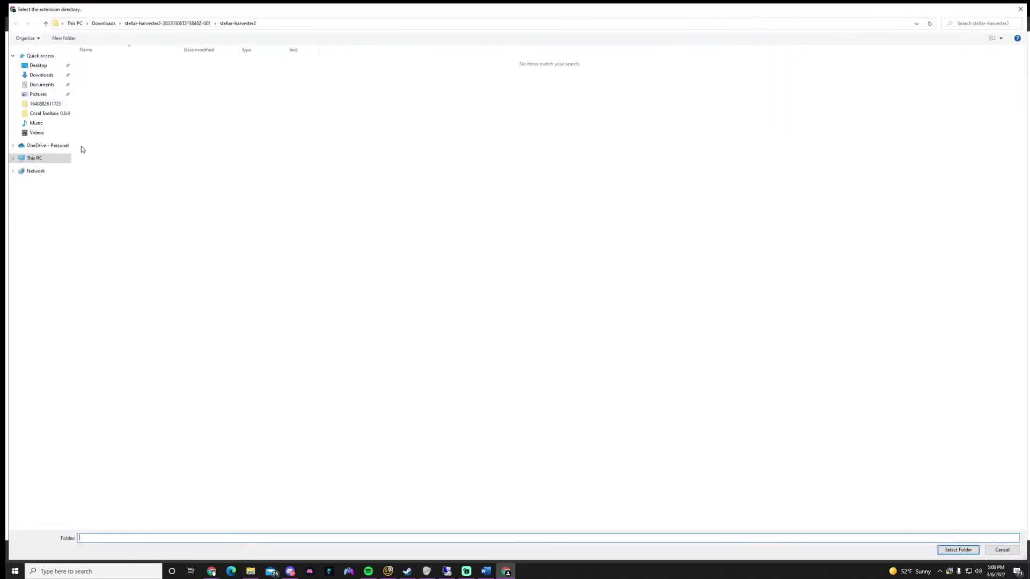
pyautogui.click(104, 24)
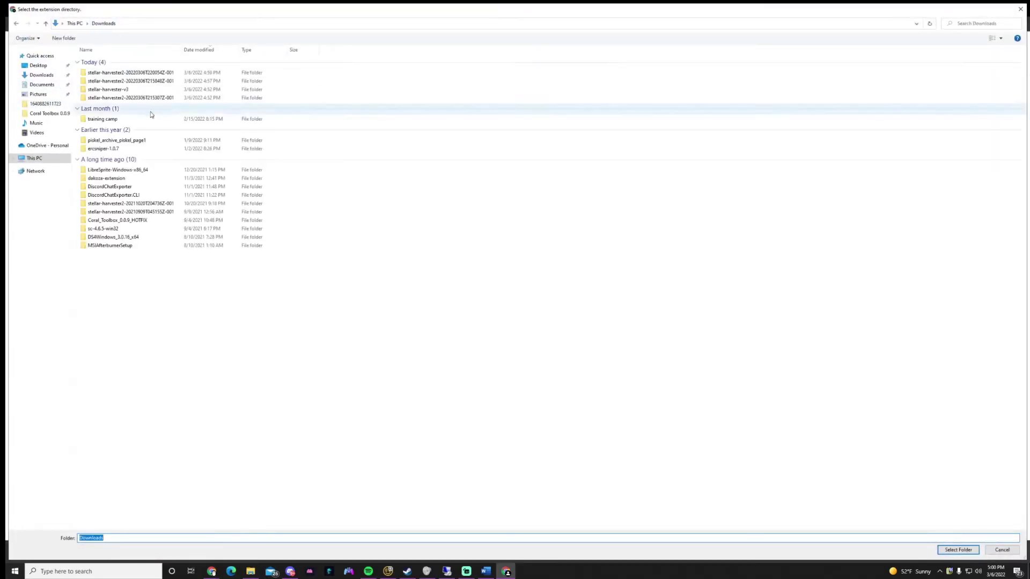
pyautogui.click(111, 74)
pyautogui.doubleClick(115, 75)
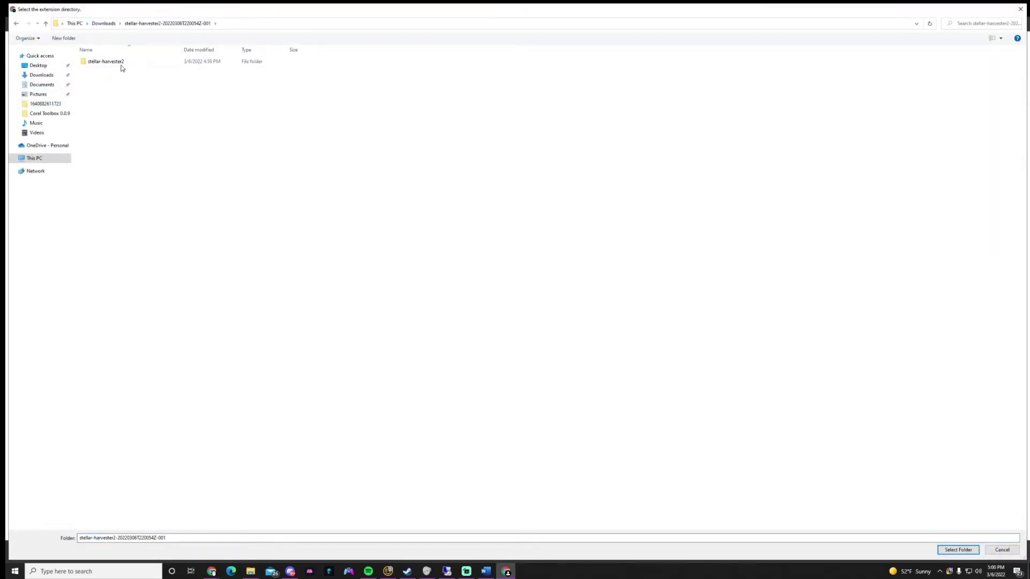
pyautogui.click(121, 63)
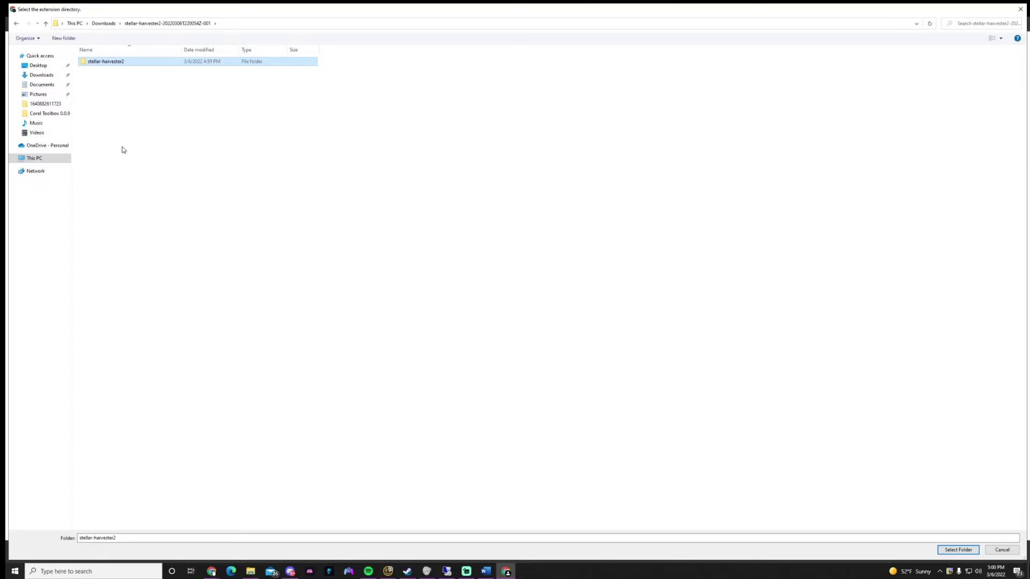
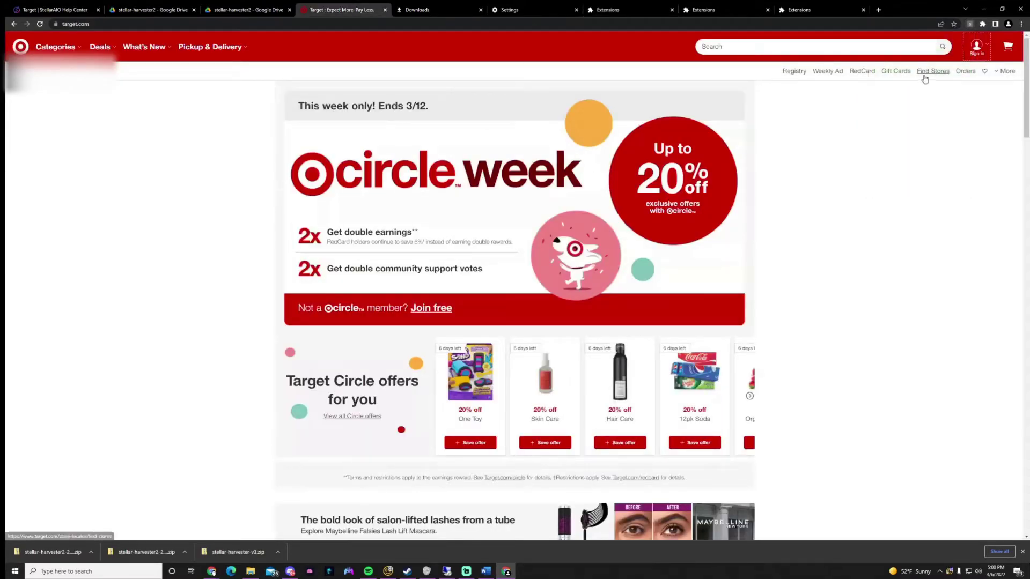
# - Sign in to the Target website with the account's e-mail and password copied from the credentials document
pyautogui.click(977, 47)
pyautogui.click(893, 74)
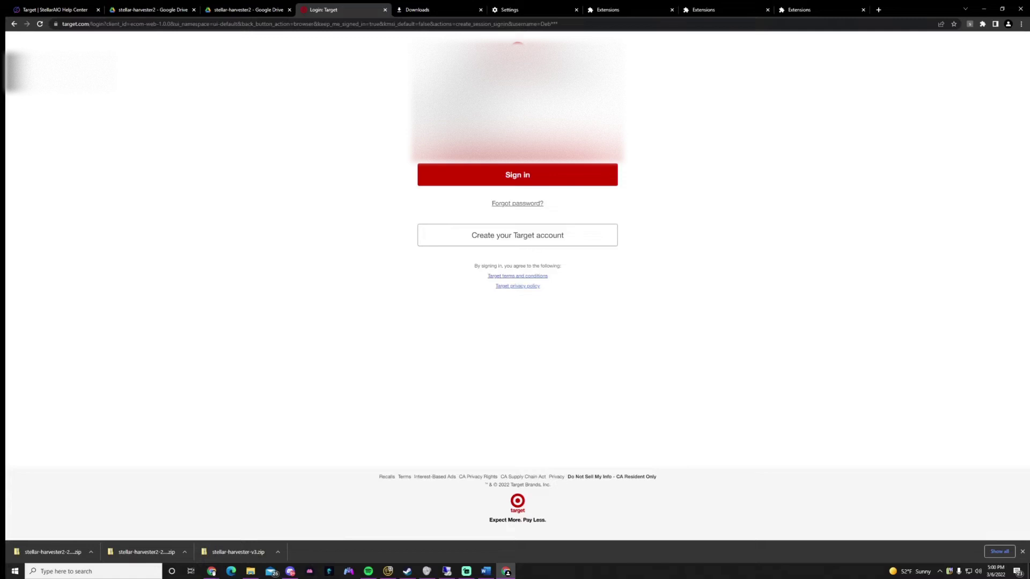
pyautogui.hotkey('alt', 'Tab')
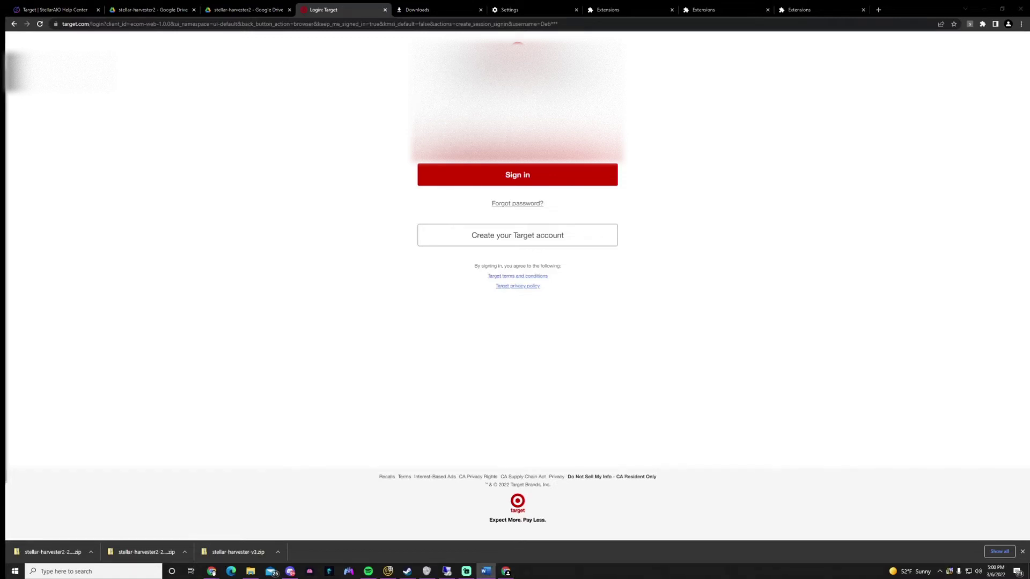
pyautogui.click(458, 107)
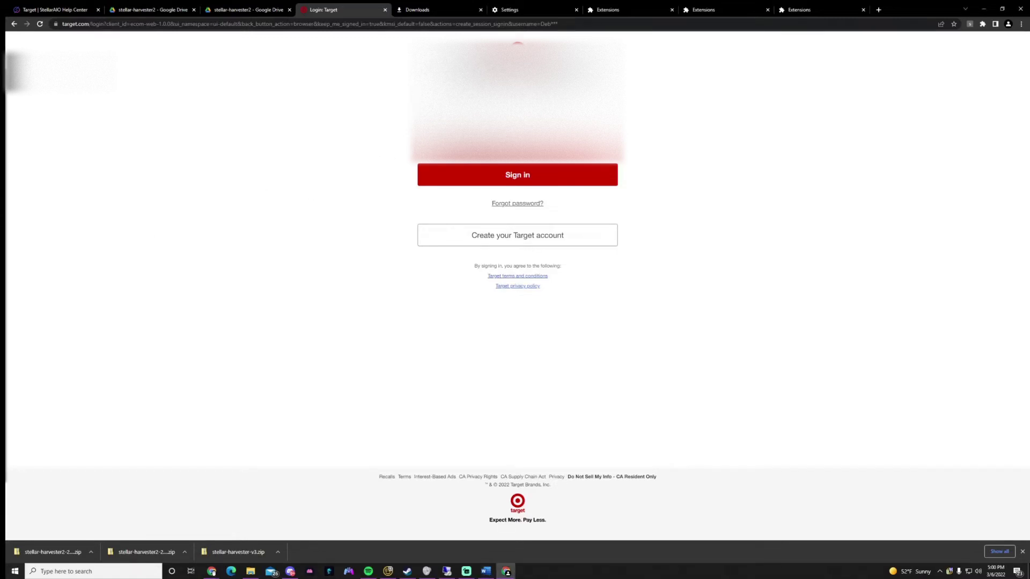
pyautogui.hotkey('alt', 'Tab')
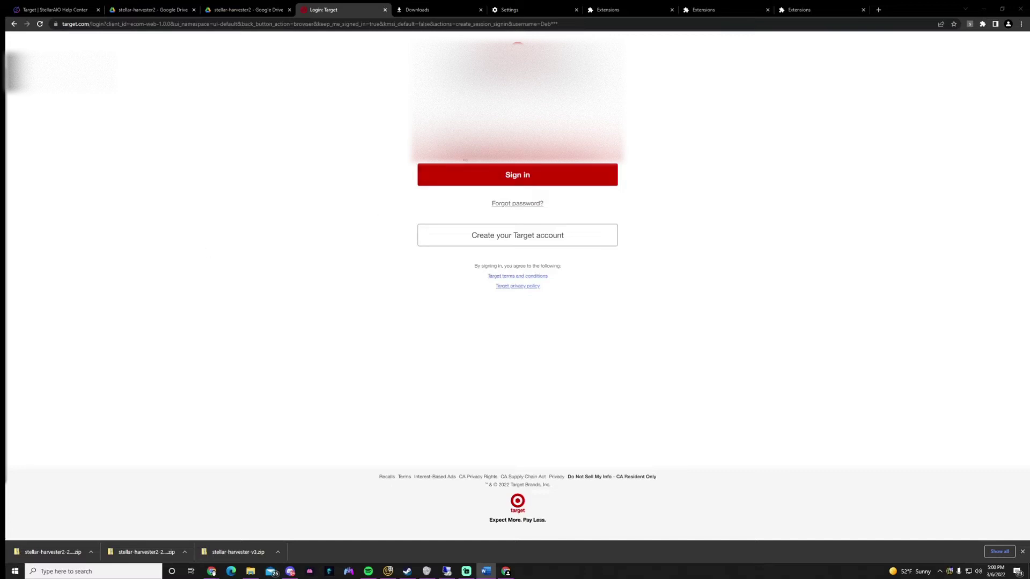
pyautogui.hotkey('alt', 'Tab')
pyautogui.click(465, 175)
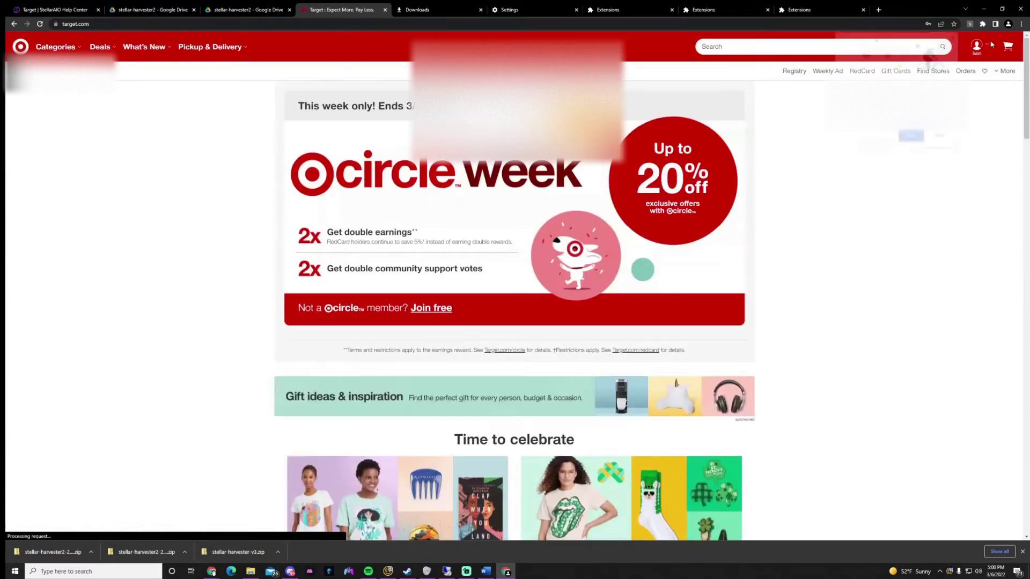
# - Download the harvested access token with the Stellar AIO extension and open the resulting text file
pyautogui.click(970, 24)
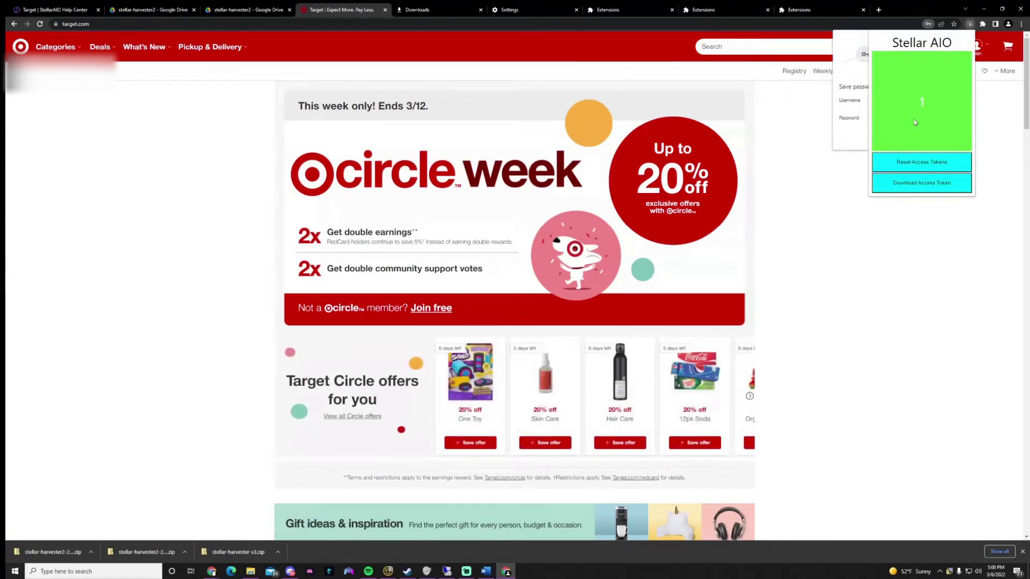
pyautogui.click(909, 183)
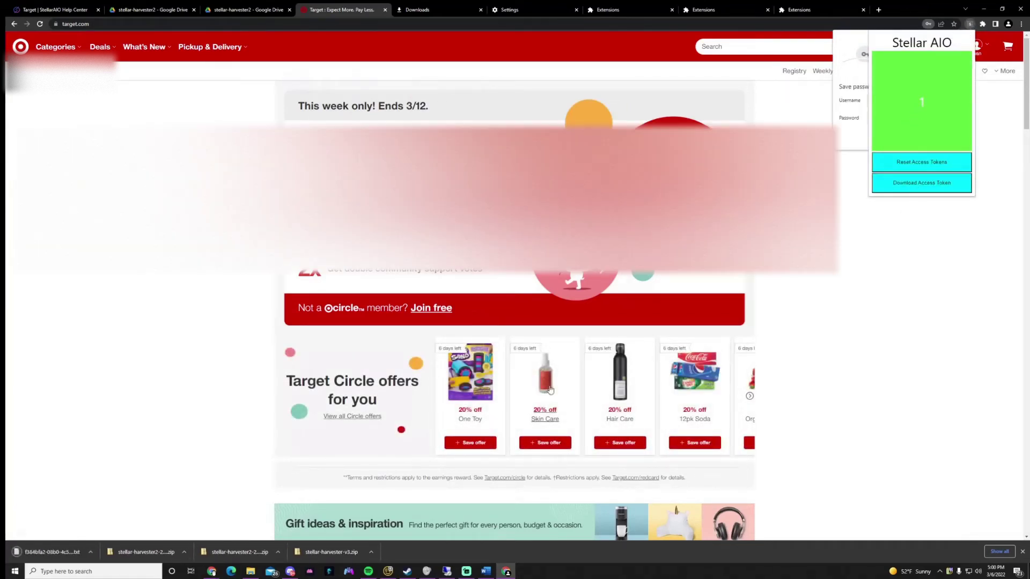
pyautogui.click(19, 552)
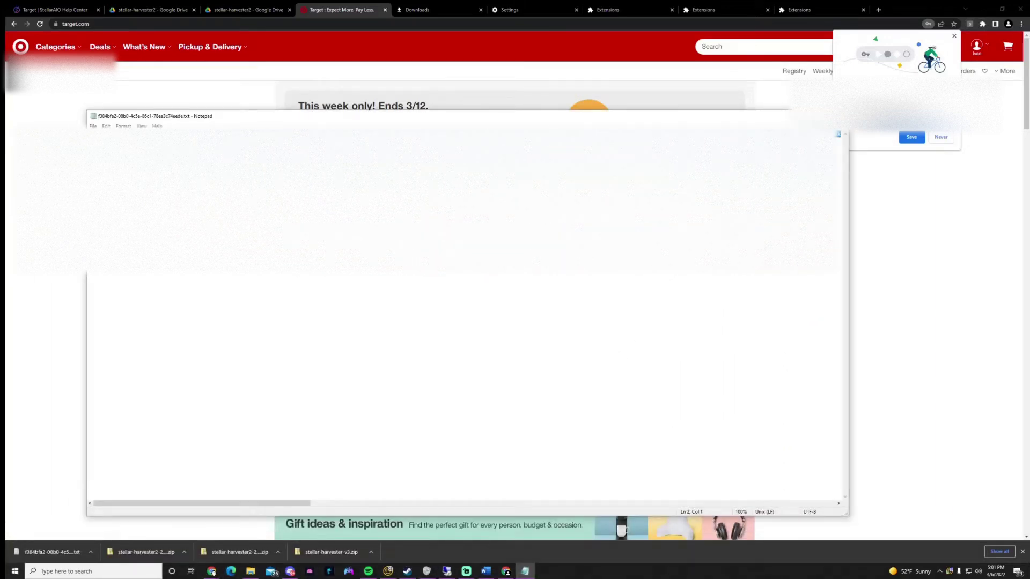
pyautogui.press('super+Down')
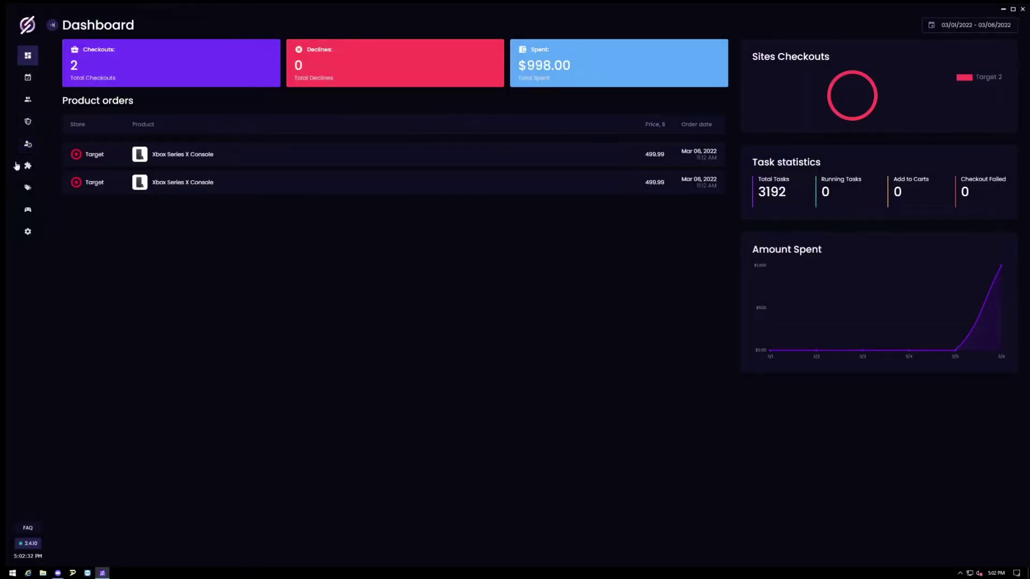
# - Switch to Stellar AIO and add a Target retailer session named Youtube
pyautogui.click(26, 151)
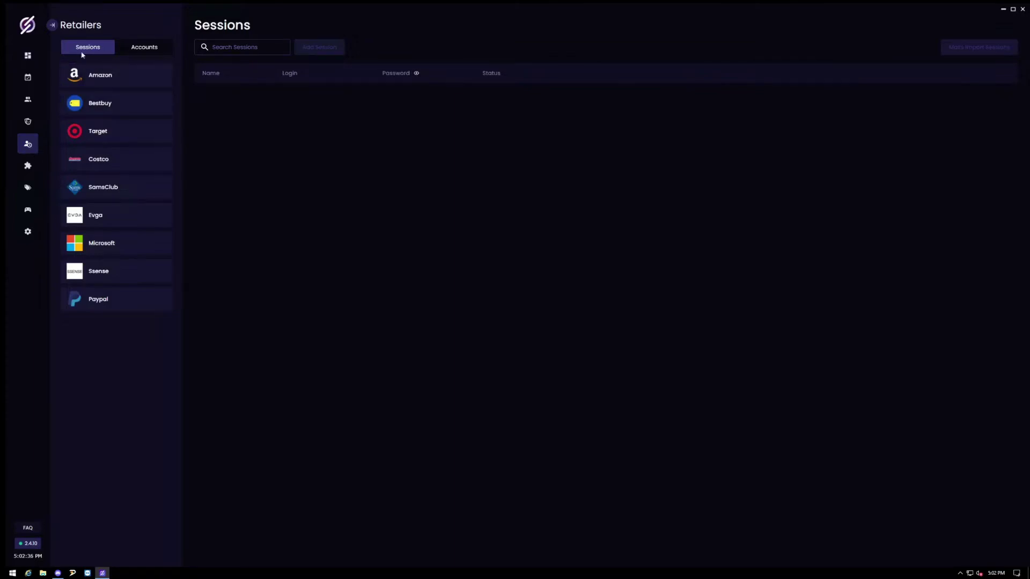
pyautogui.click(132, 133)
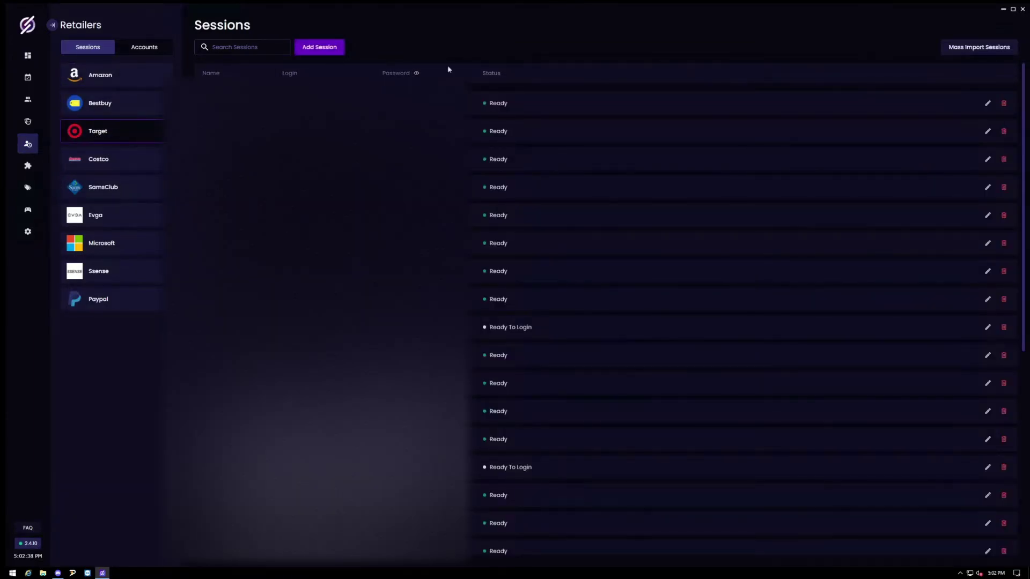
pyautogui.click(310, 47)
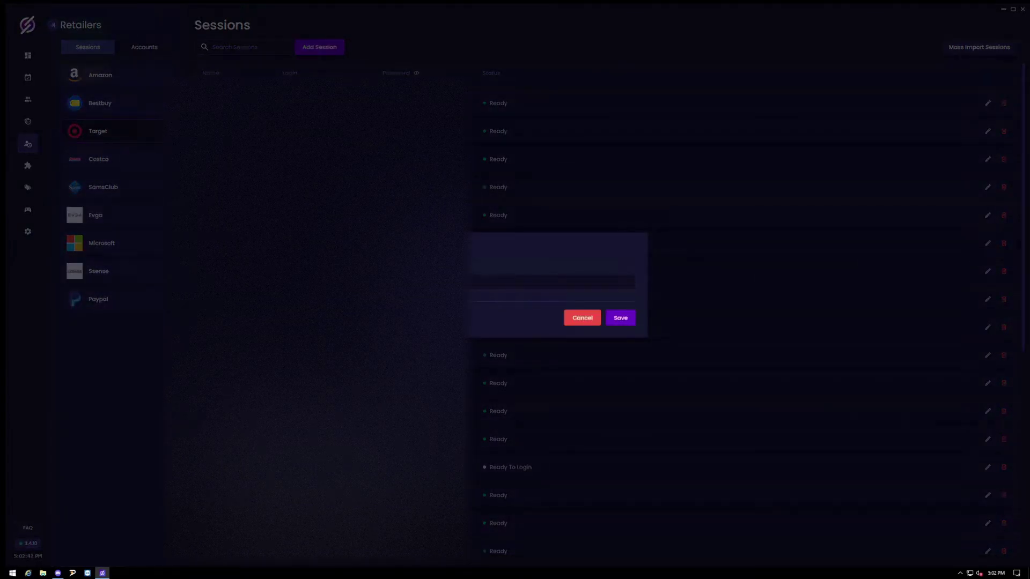
pyautogui.click(622, 321)
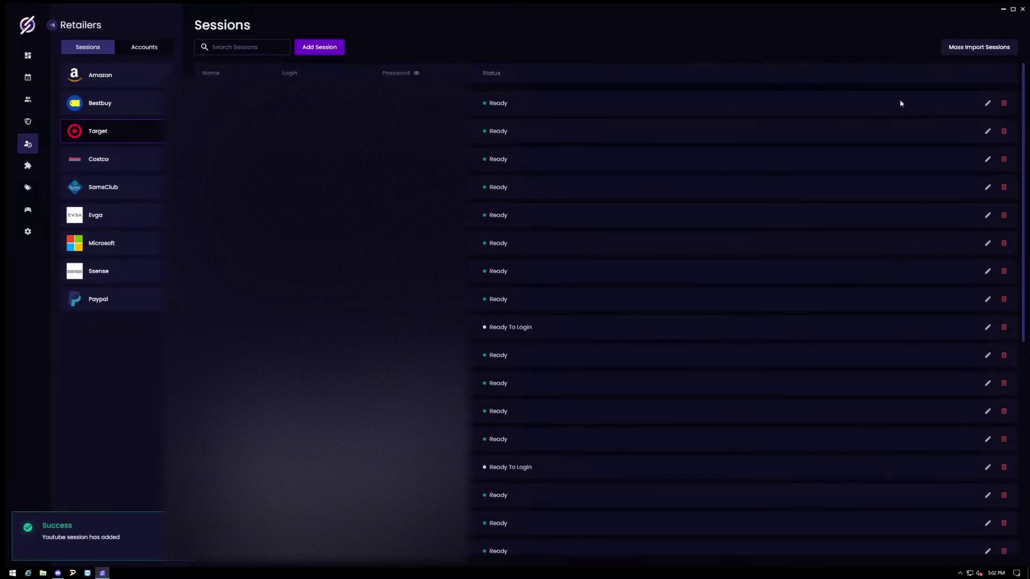
# - Edit the Youtube session and fill in the account e-mail, password and the access token copied from the text file
pyautogui.scroll(-5, 883, 360)
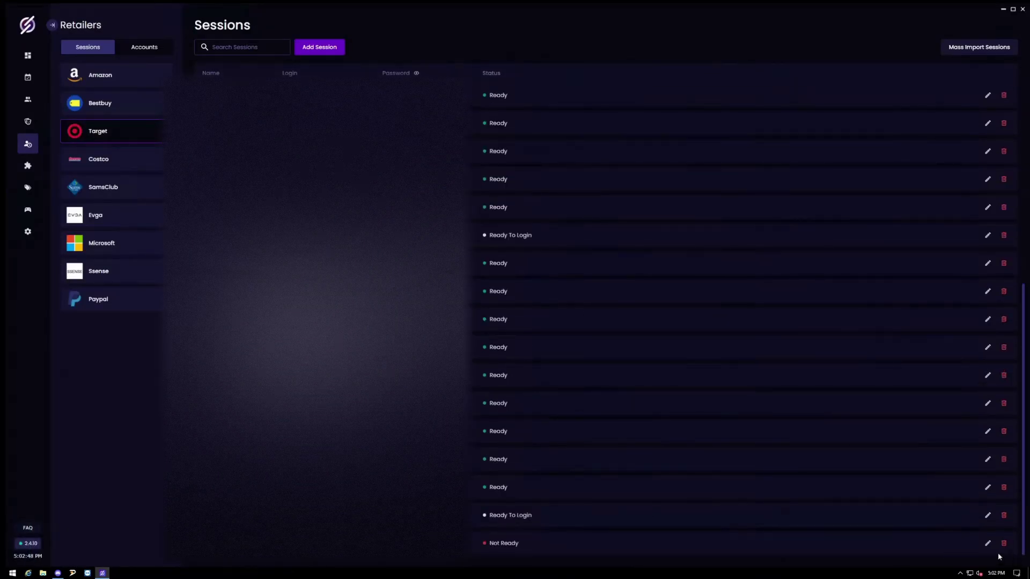
pyautogui.click(988, 543)
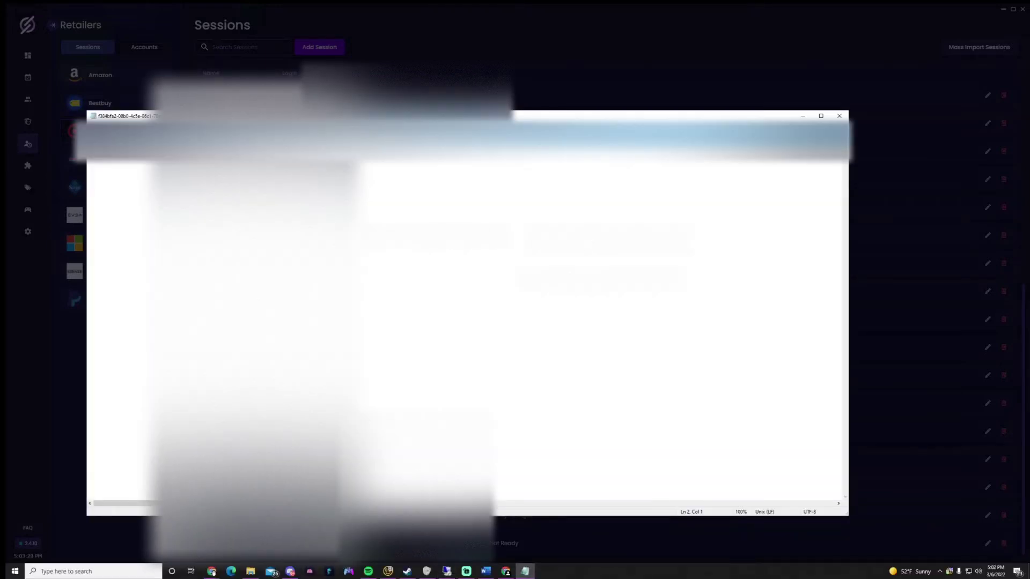
pyautogui.rightClick(358, 160)
pyautogui.click(382, 165)
pyautogui.click(803, 116)
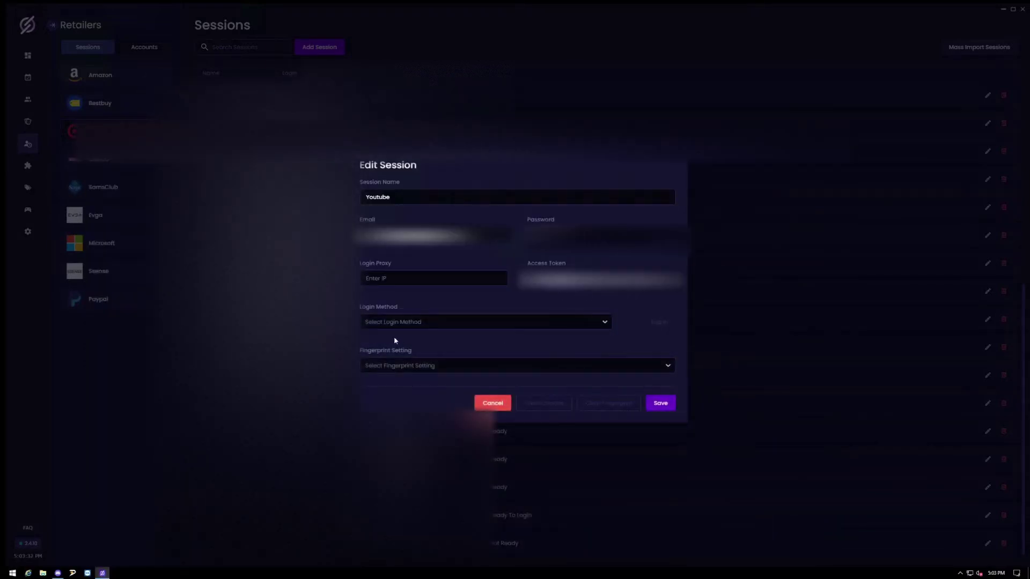
# - Set the Youtube session's login method to Token Login and its fingerprint setting to Dynamic Fingerprint
pyautogui.click(394, 322)
pyautogui.click(389, 349)
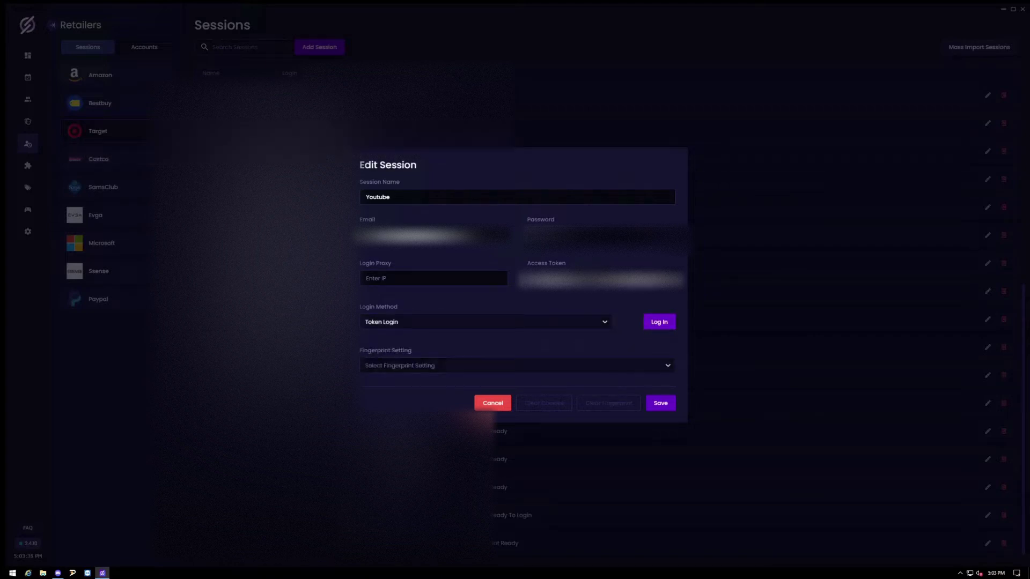
pyautogui.click(395, 367)
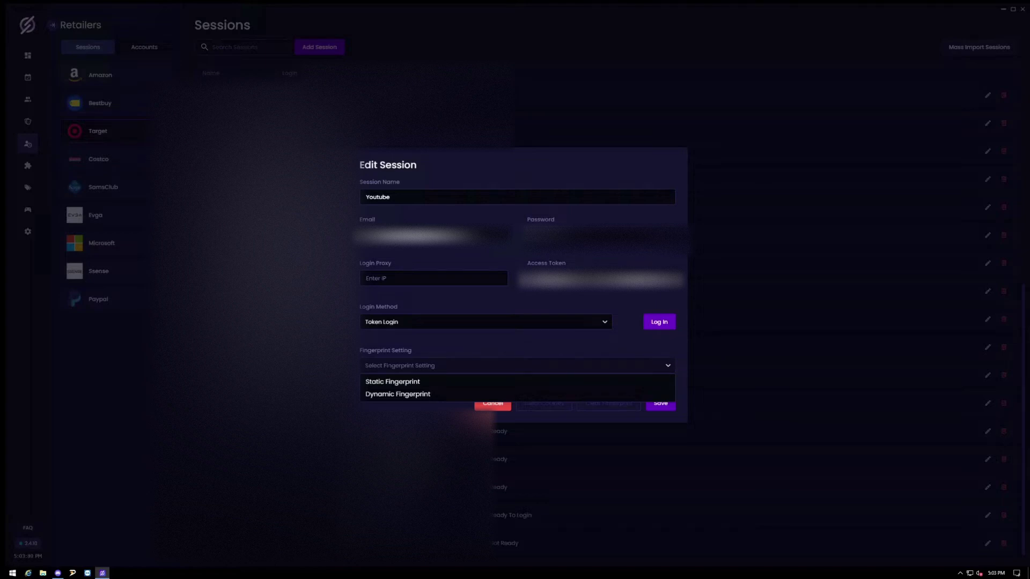
pyautogui.click(395, 395)
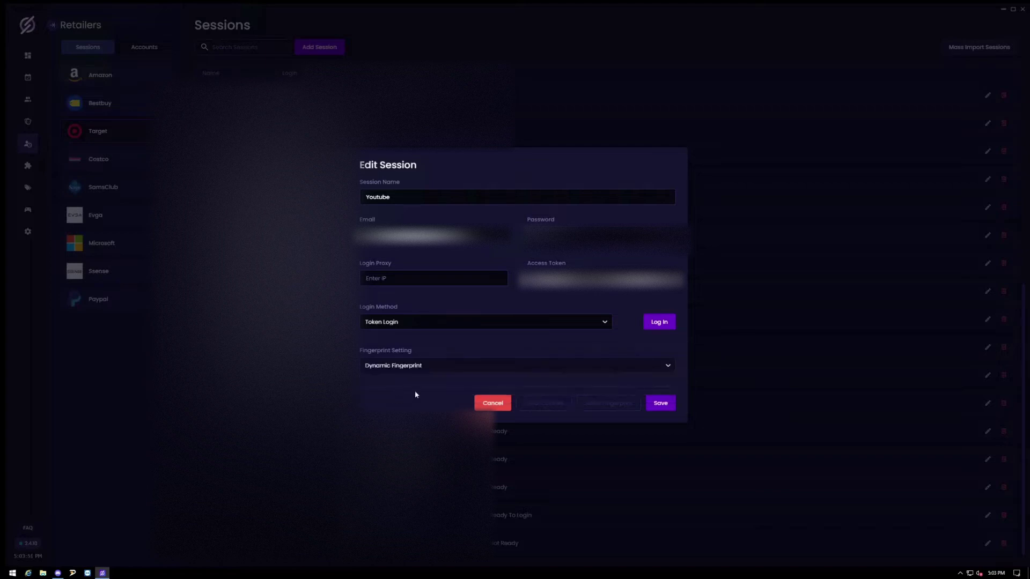
# - Log in to the Youtube session with its access token and save the session
pyautogui.click(663, 325)
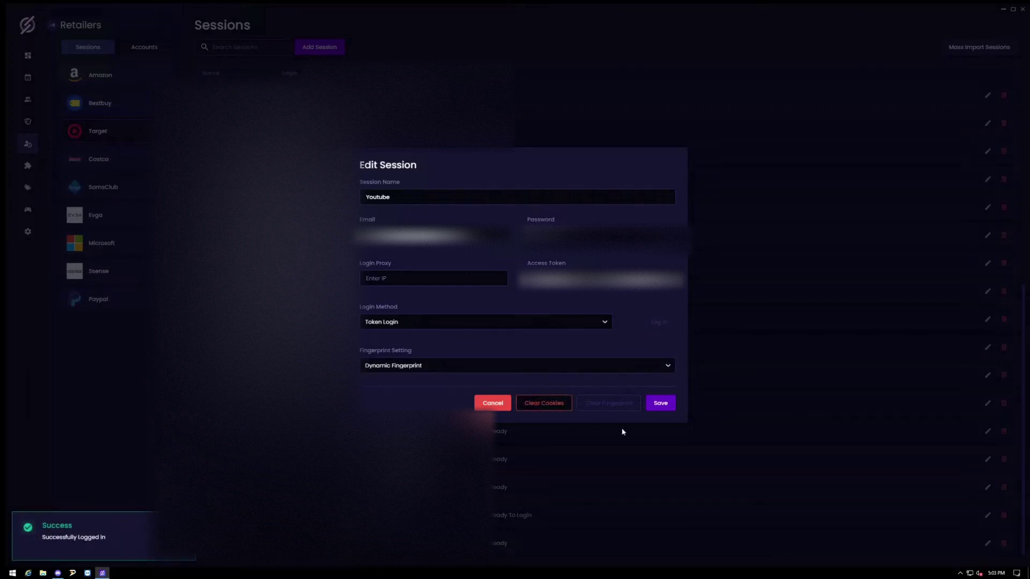
pyautogui.click(661, 403)
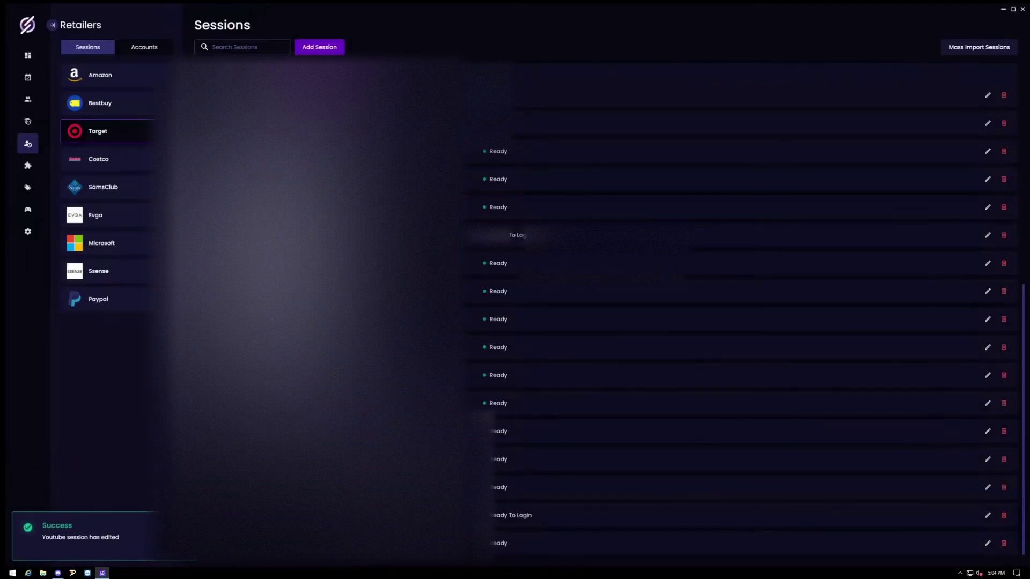
# - Open the first task in the Consoles task group to review its settings, and return to the YT group
pyautogui.click(27, 77)
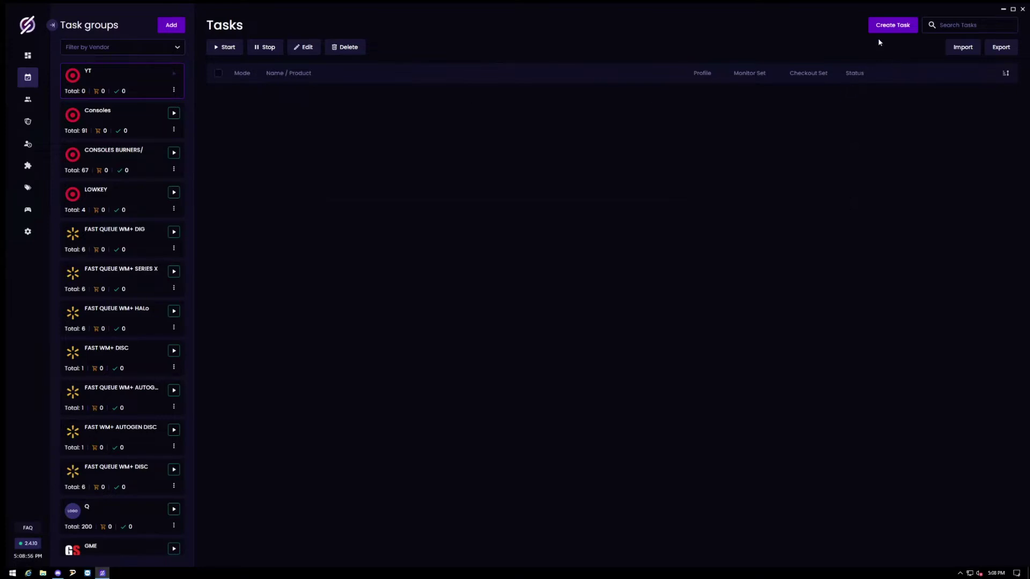
pyautogui.click(165, 128)
pyautogui.click(957, 104)
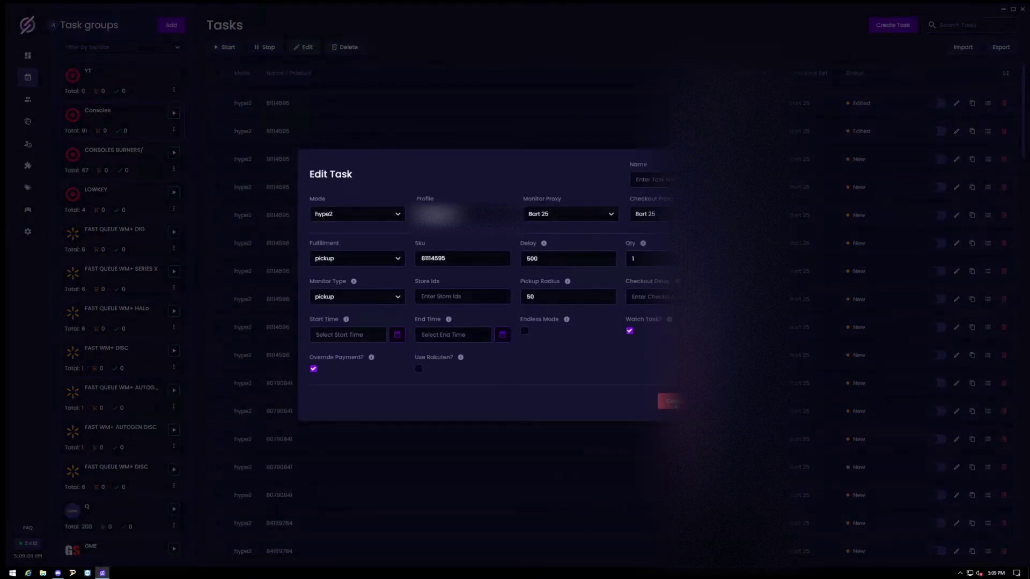
pyautogui.click(106, 76)
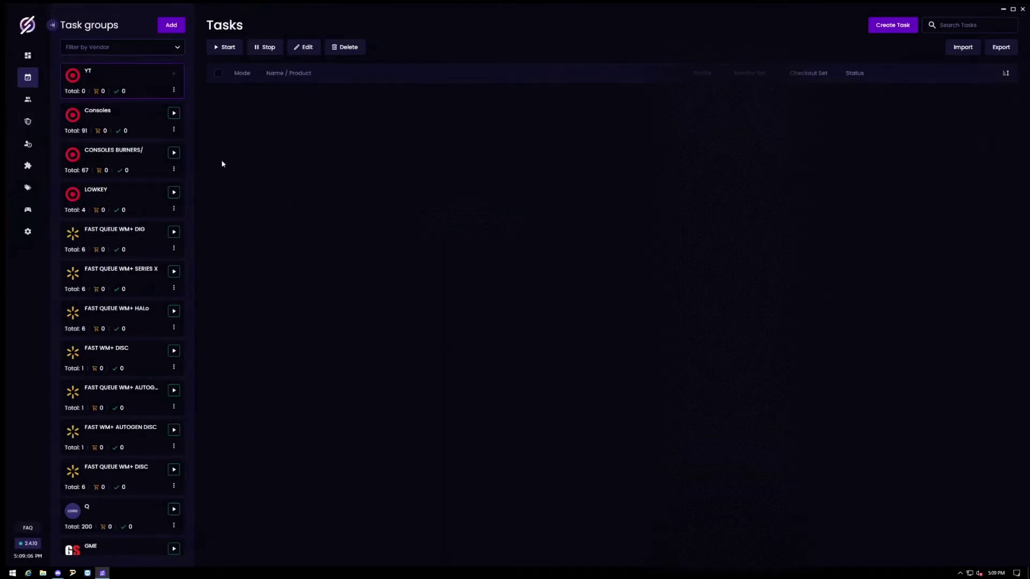
# - Start a new task in the YT group with mode monitor and monitor proxy Bart 25
pyautogui.click(901, 26)
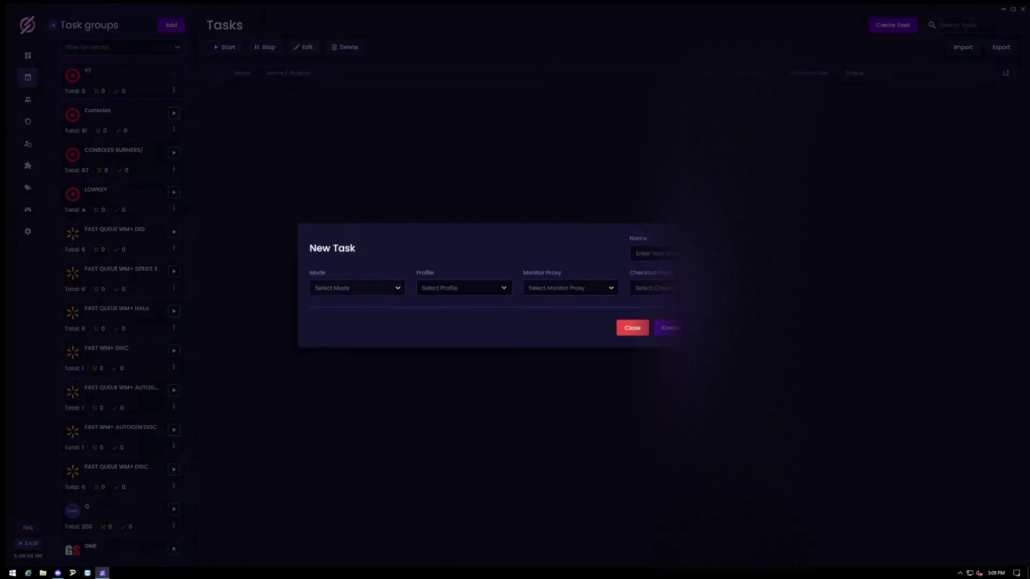
pyautogui.click(356, 288)
pyautogui.click(327, 305)
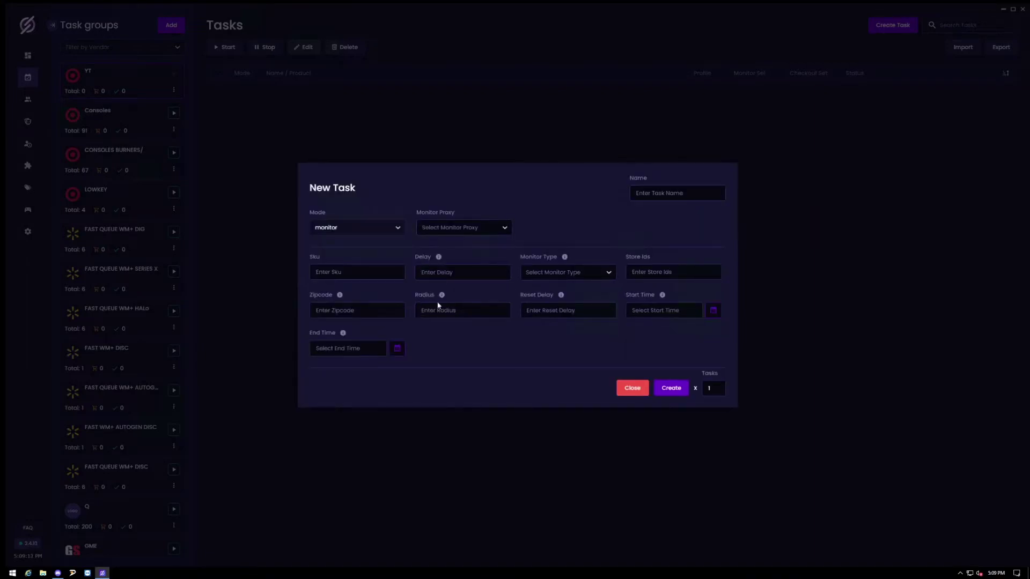
pyautogui.click(464, 227)
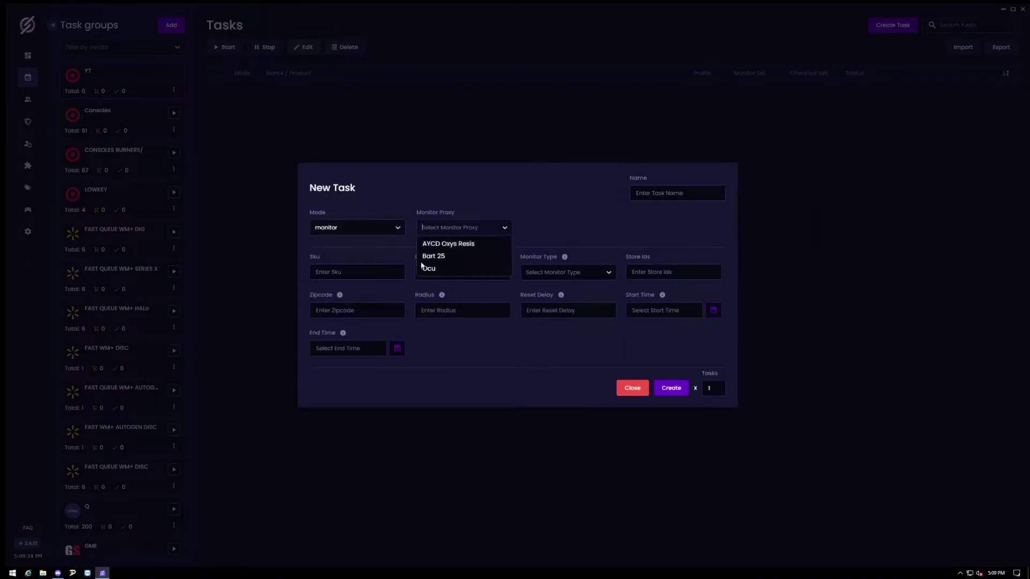
pyautogui.click(422, 262)
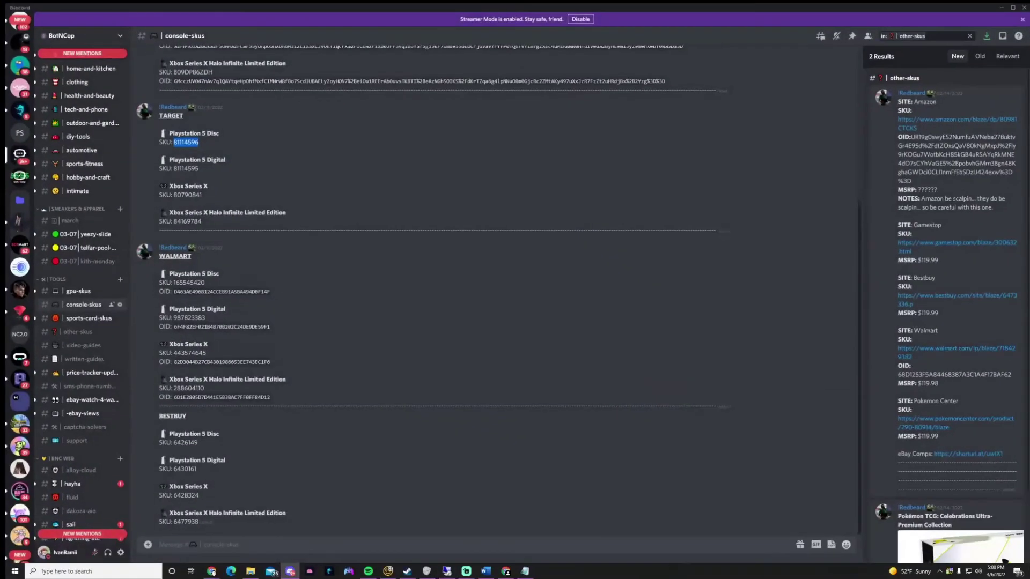
# - Copy the Target Playstation 5 Disc SKU 81114596 from Discord's console-skus channel into the new task's SKU
pyautogui.click(225, 252)
pyautogui.doubleClick(186, 142)
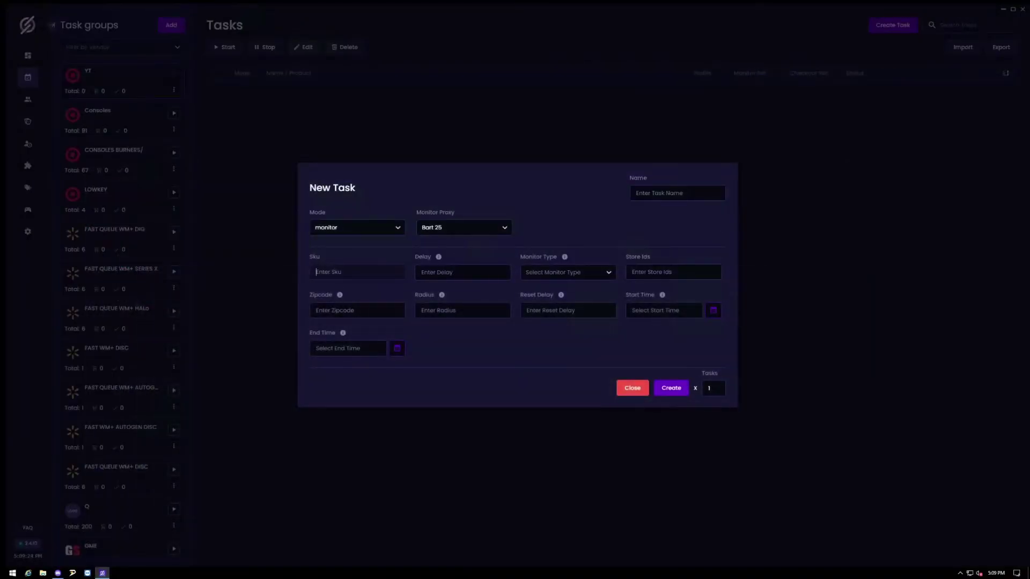
pyautogui.write('81114596')
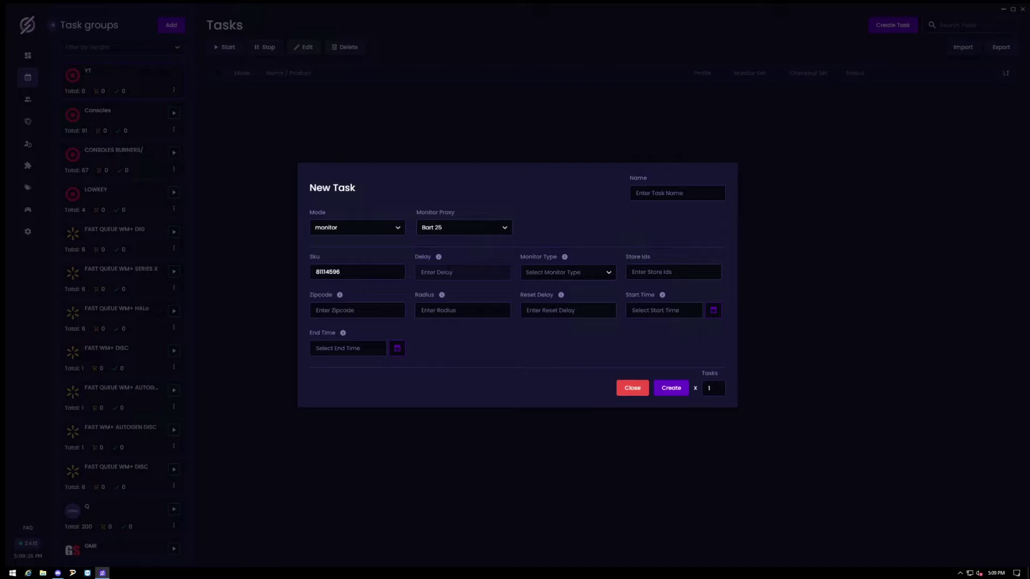
# - Set the monitor task's delay to 6000 and its monitor type to pickup
pyautogui.write('6000')
pyautogui.click(551, 277)
pyautogui.click(538, 326)
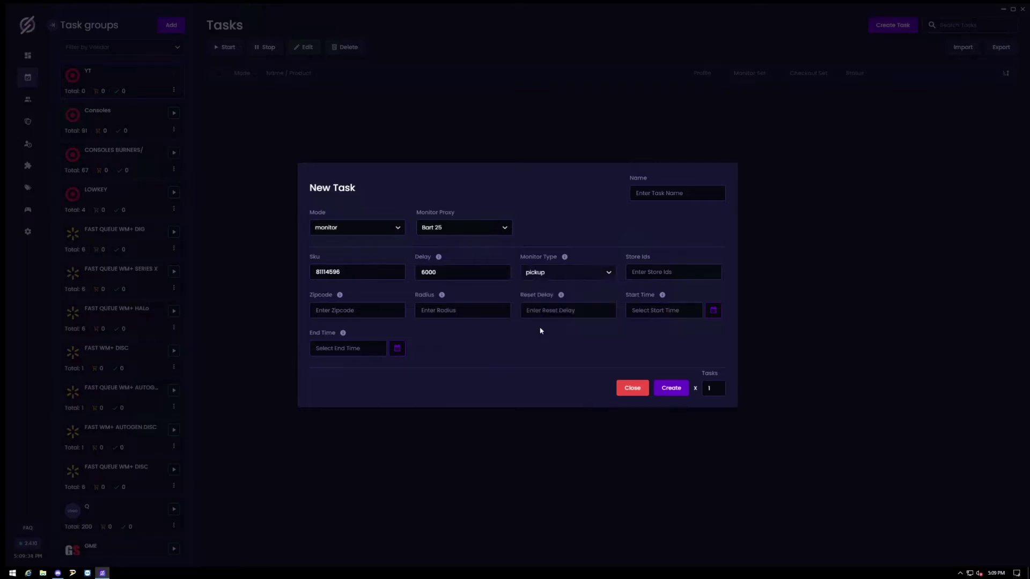
pyautogui.click(541, 272)
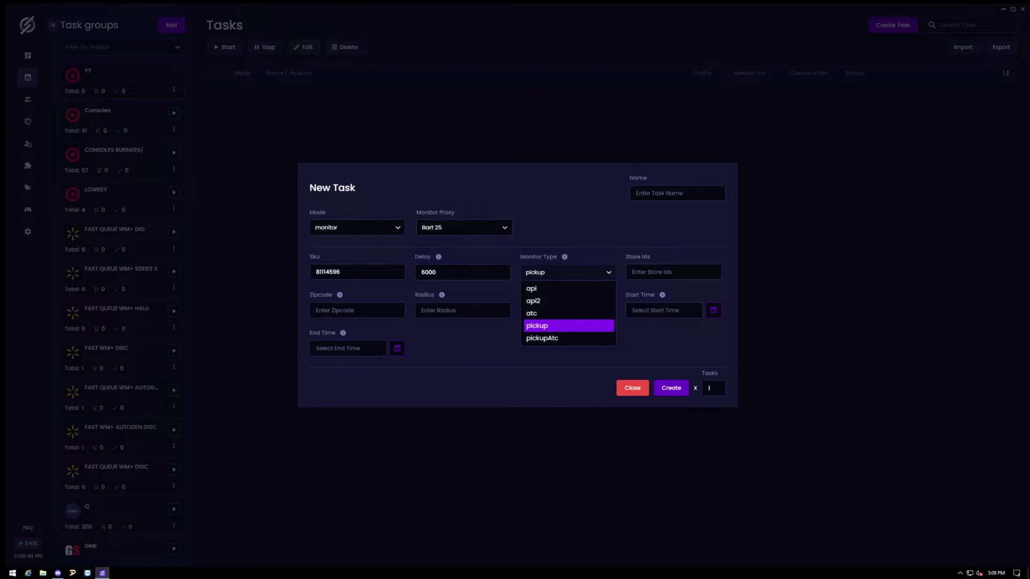
pyautogui.click(547, 330)
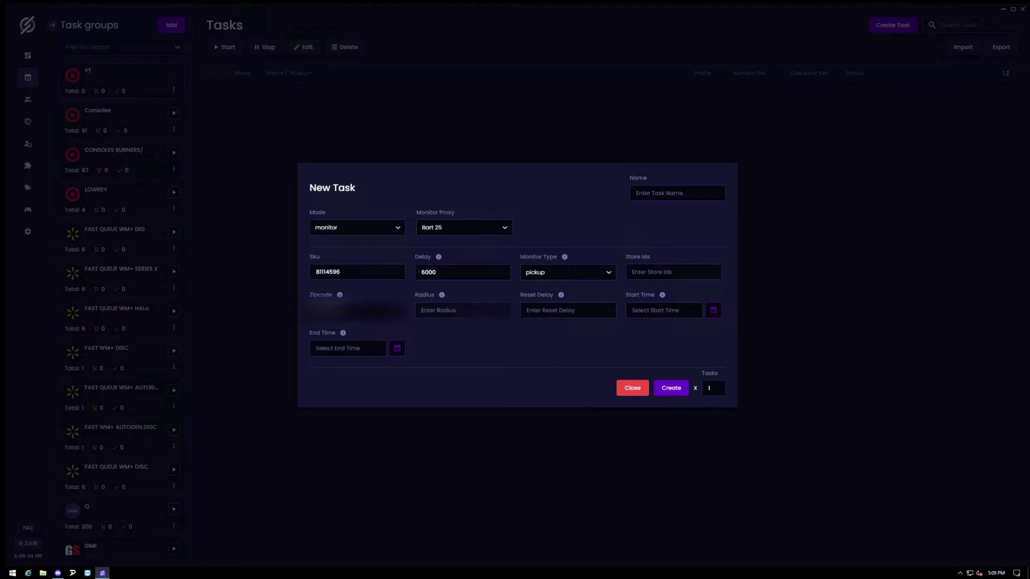
# - Fill in the zipcode, set the radius to 50 and the reset delay to 5000, and create the monitor task
pyautogui.write('50')
pyautogui.click(568, 310)
pyautogui.write('5000')
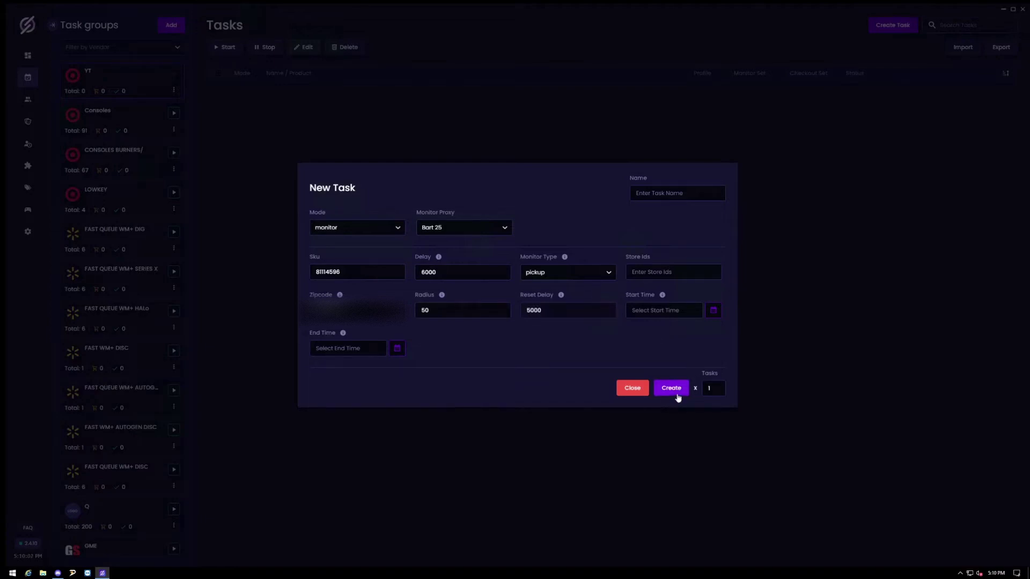
pyautogui.click(677, 394)
# - Create a second monitor task with the same settings but a delay of 7000
pyautogui.moveTo(443, 272); pyautogui.dragTo(400, 268)
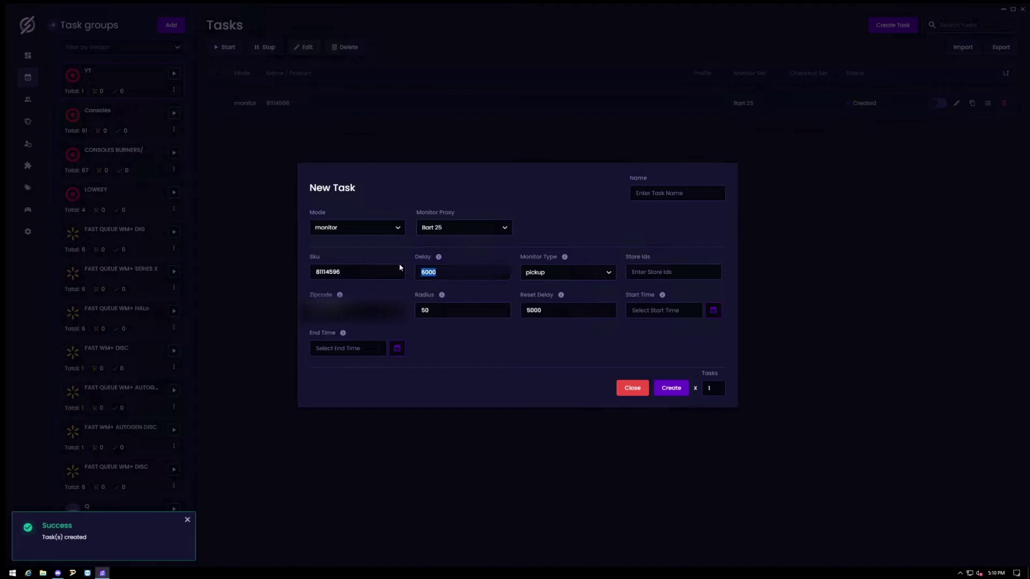
pyautogui.write('7000')
pyautogui.click(677, 388)
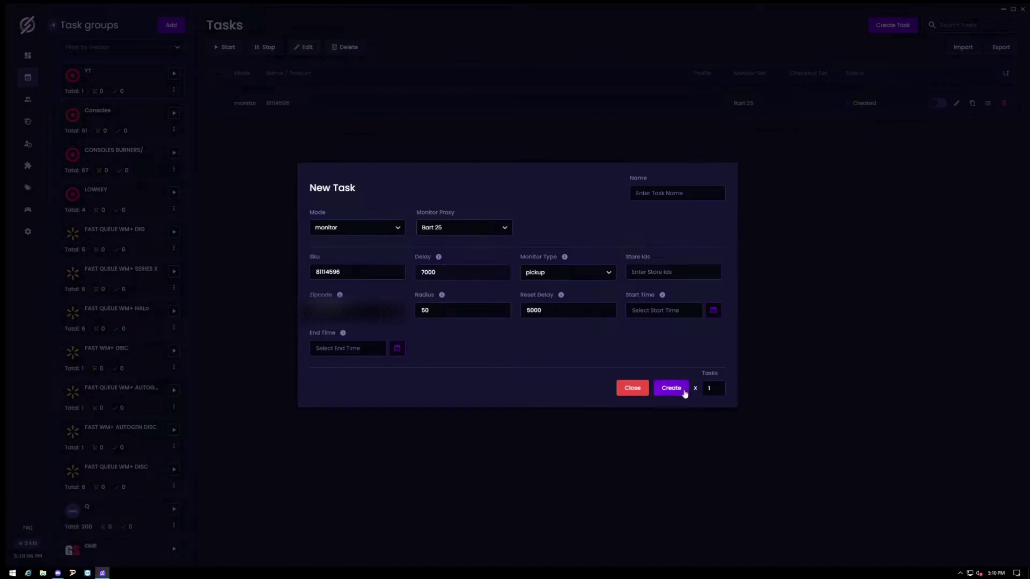
# - Change the new task's mode to hype2 and select one checkout profile for it
pyautogui.click(357, 227)
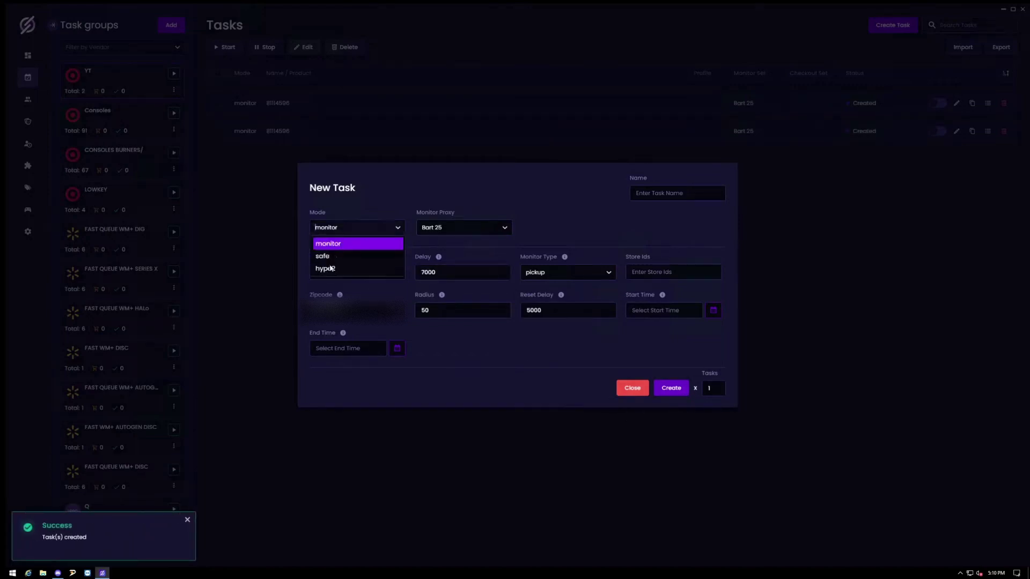
pyautogui.click(320, 266)
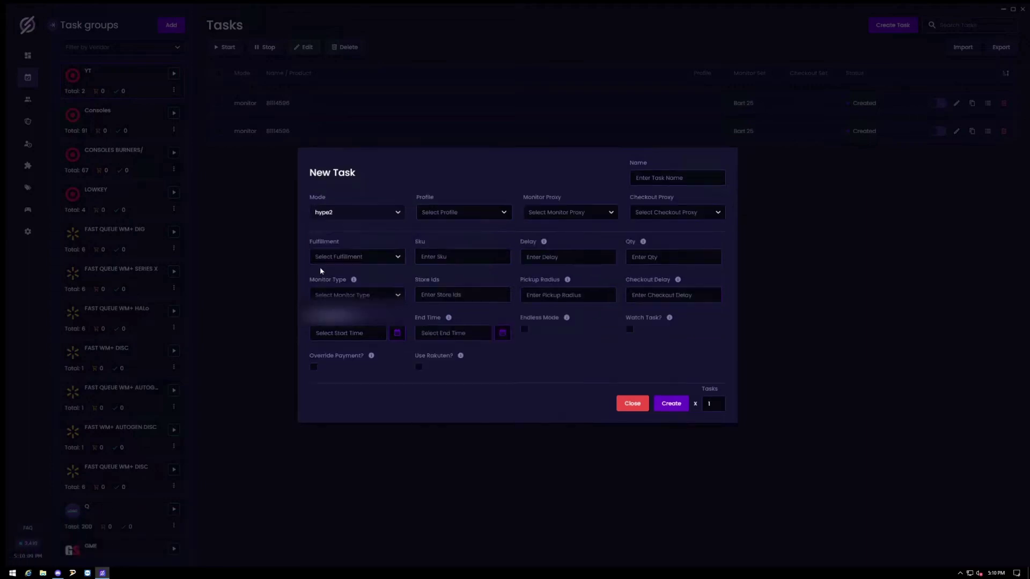
pyautogui.click(432, 212)
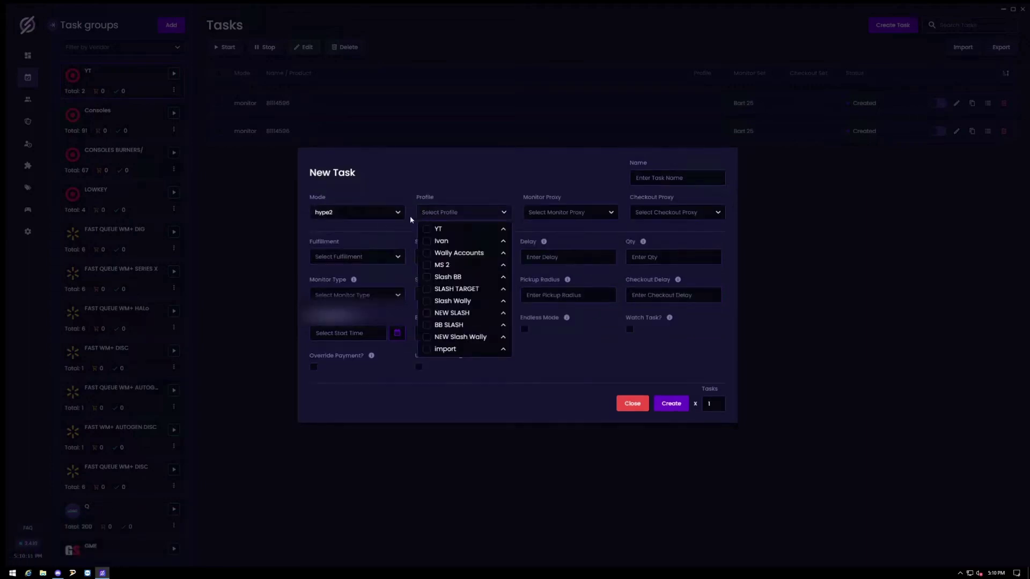
pyautogui.click(449, 241)
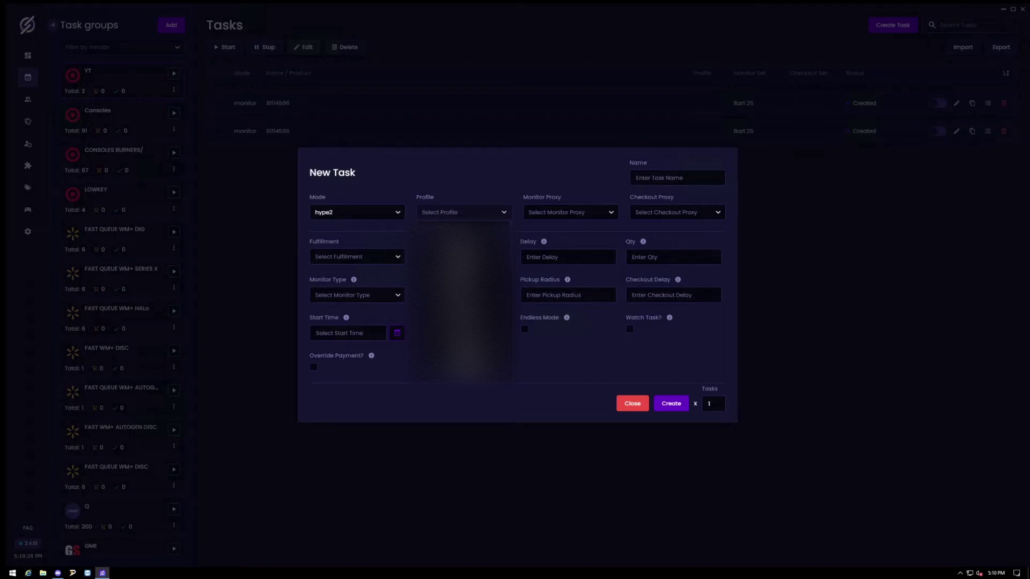
pyautogui.click(461, 227)
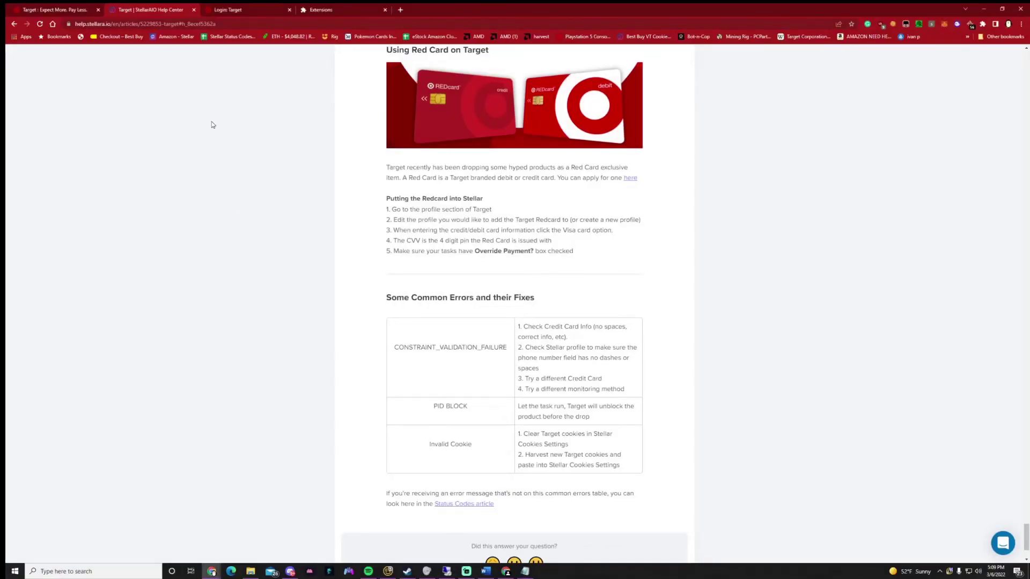
# - Switch to the browser and look up the Using Red Card on Target section in Stellar's Target help article
pyautogui.scroll(3, 624, 300)
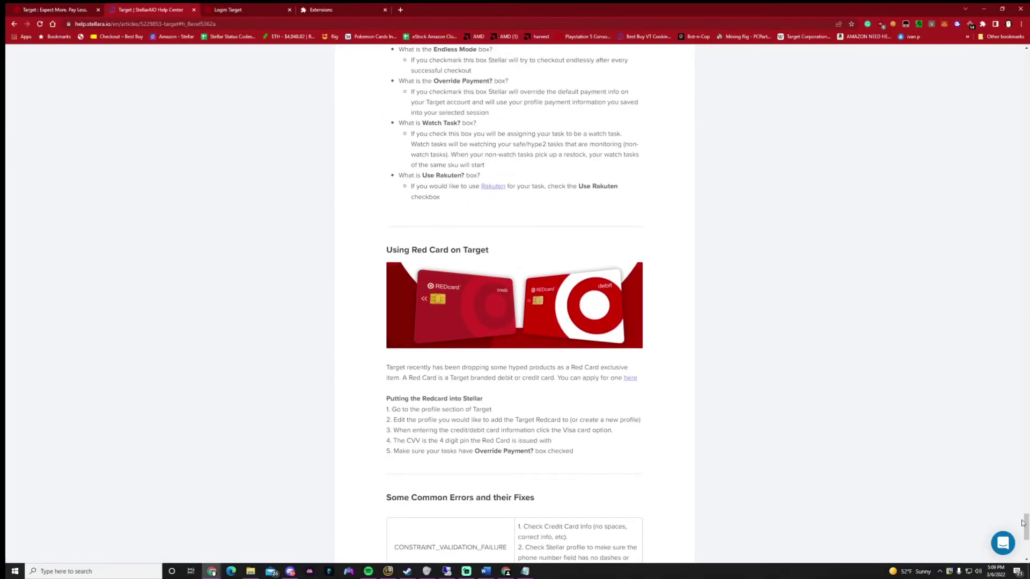
pyautogui.moveTo(1025, 527); pyautogui.dragTo(1023, 54)
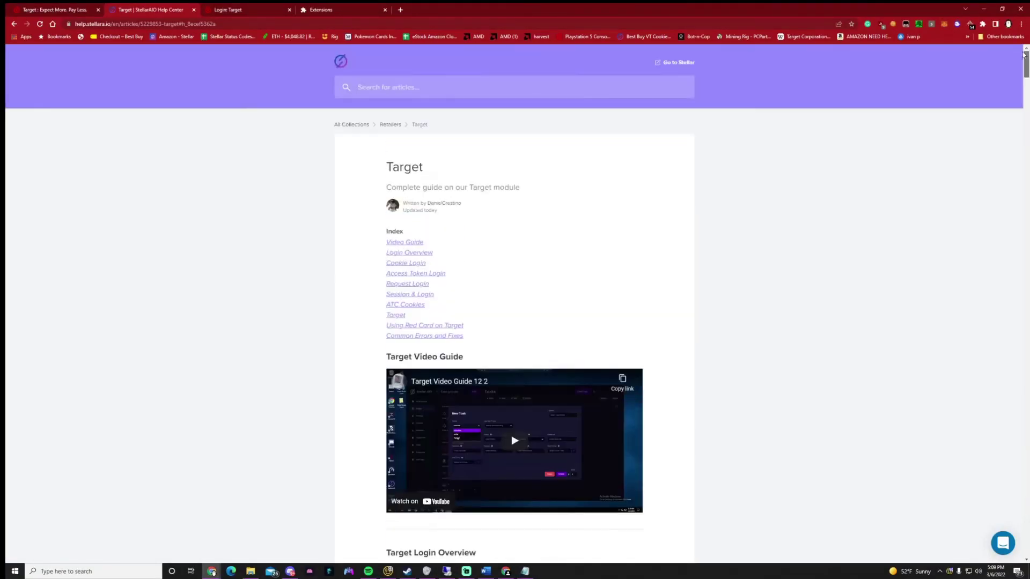
pyautogui.click(414, 326)
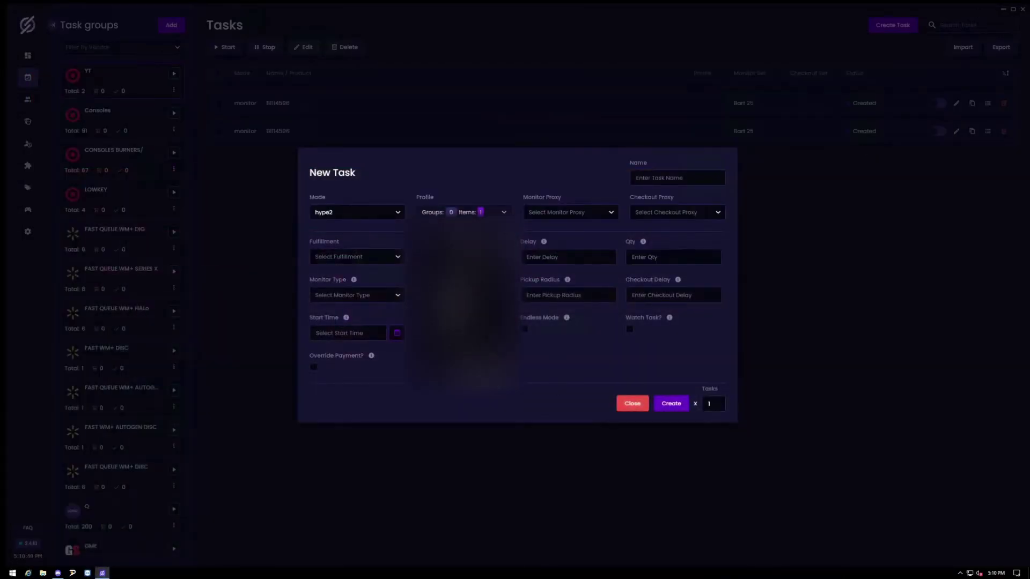
# - Back in Stellar AIO, set the hype2 task's monitor and checkout proxies to Bart 25 and its fulfillment to pickup
pyautogui.click(570, 211)
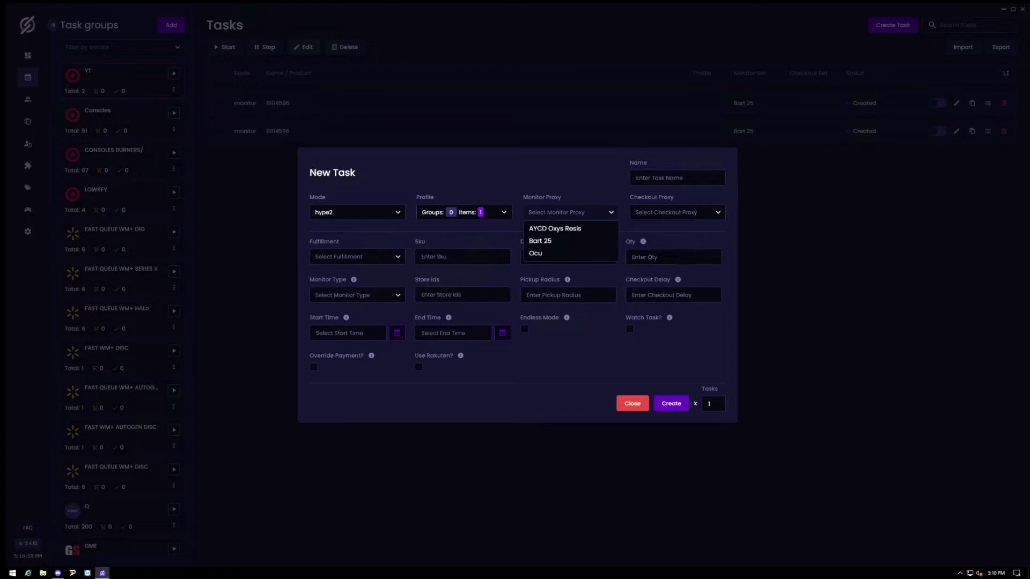
pyautogui.click(547, 242)
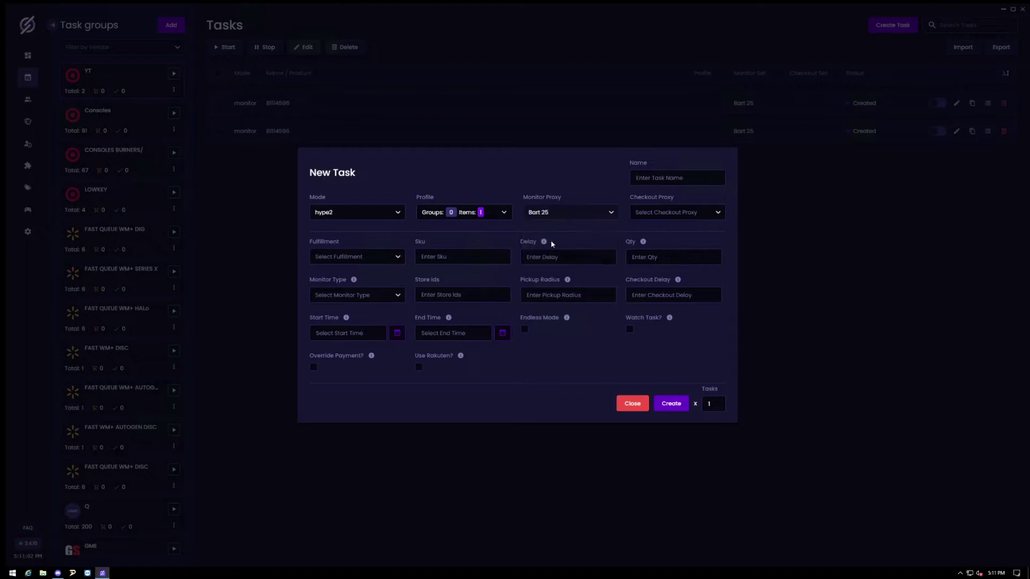
pyautogui.press('Tab')
pyautogui.click(647, 241)
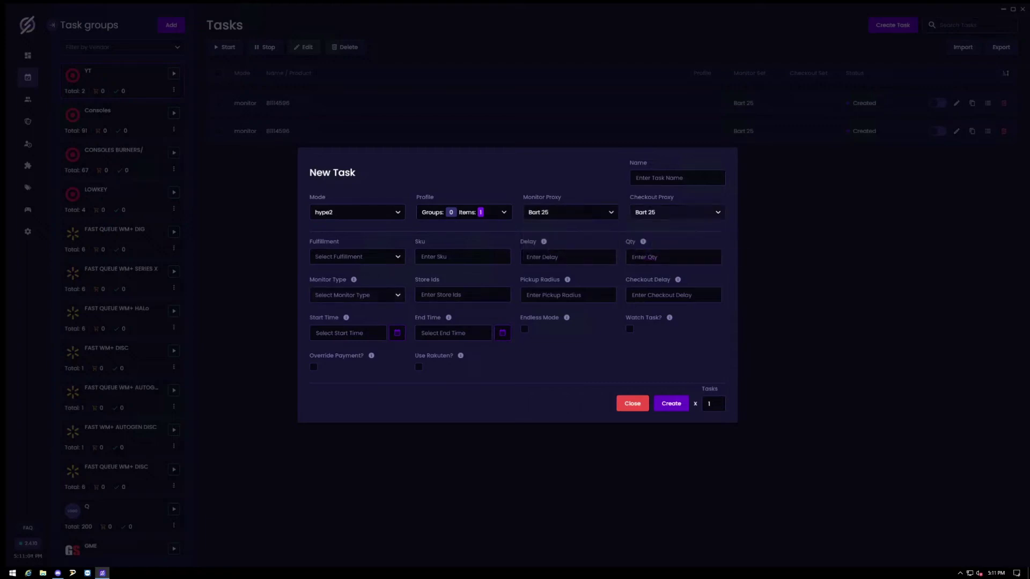
pyautogui.press('Tab')
pyautogui.click(333, 274)
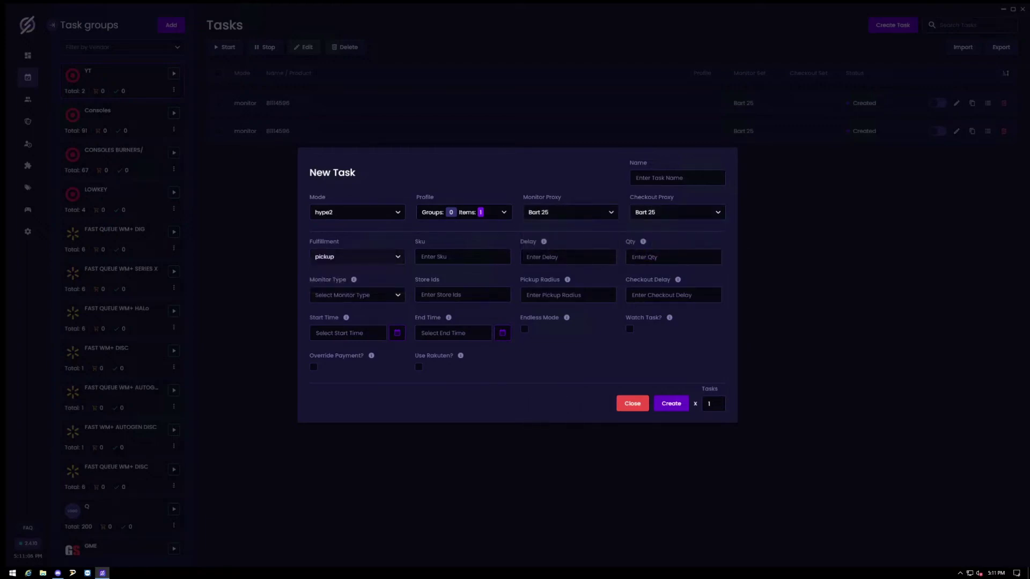
# - Enter SKU 81114596, a delay of 500 and a quantity of 1 for the hype2 task
pyautogui.press('Tab')
pyautogui.write('81114596')
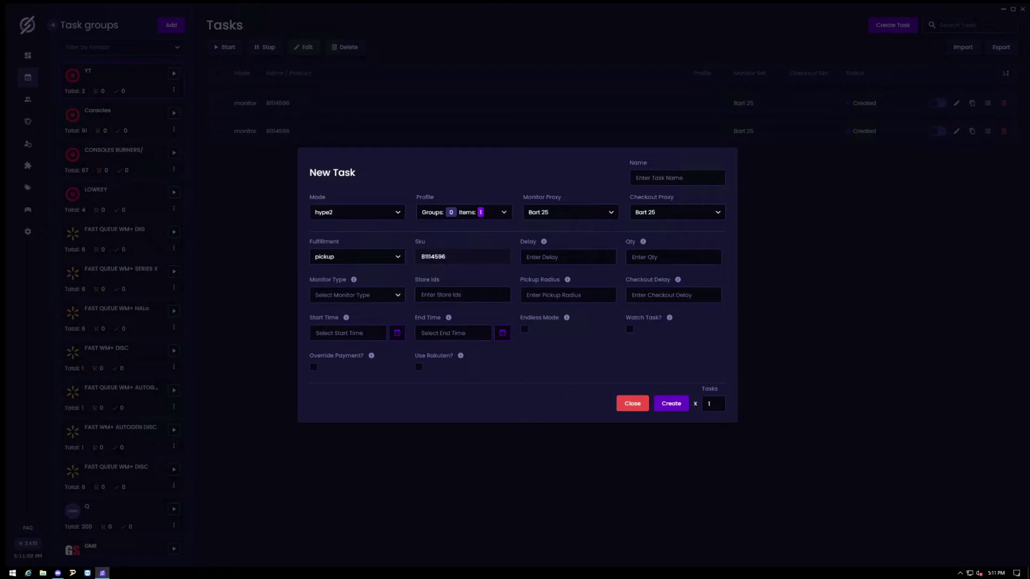
pyautogui.click(552, 262)
pyautogui.write('500')
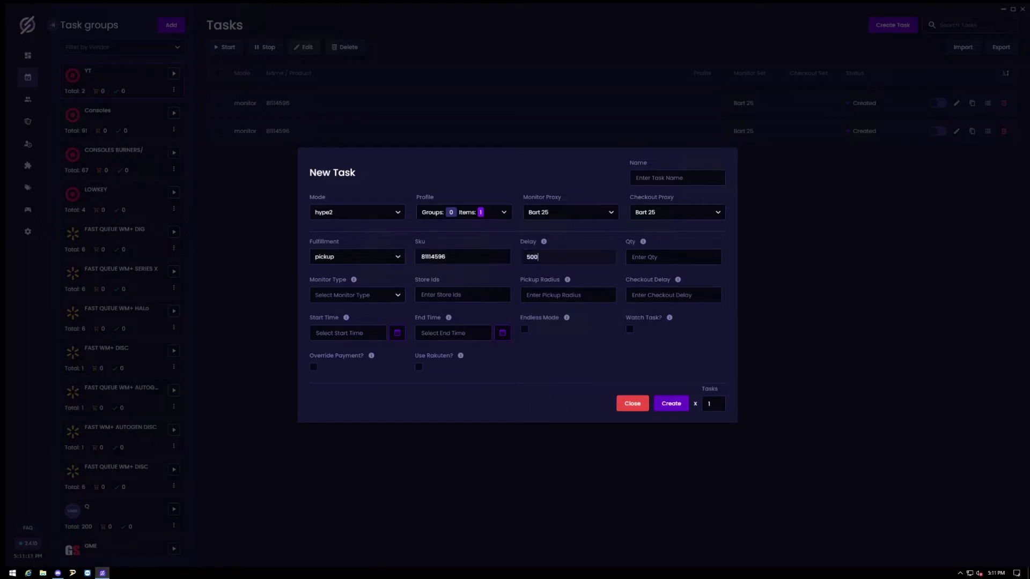
pyautogui.click(657, 256)
pyautogui.write('1')
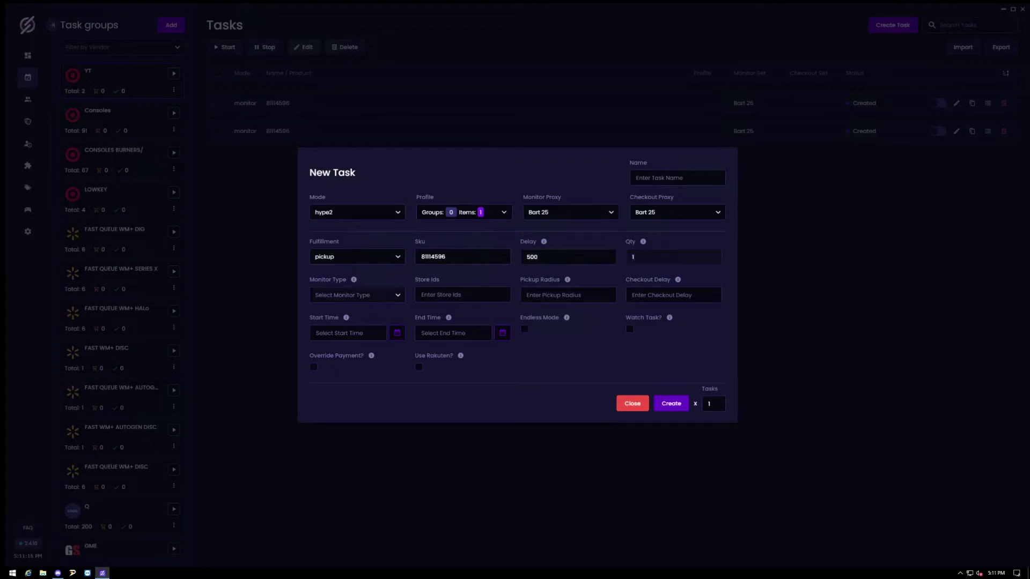
# - Set the hype2 task's monitor type to pickup, its pickup radius to 50 and its checkout delay to 50
pyautogui.click(357, 295)
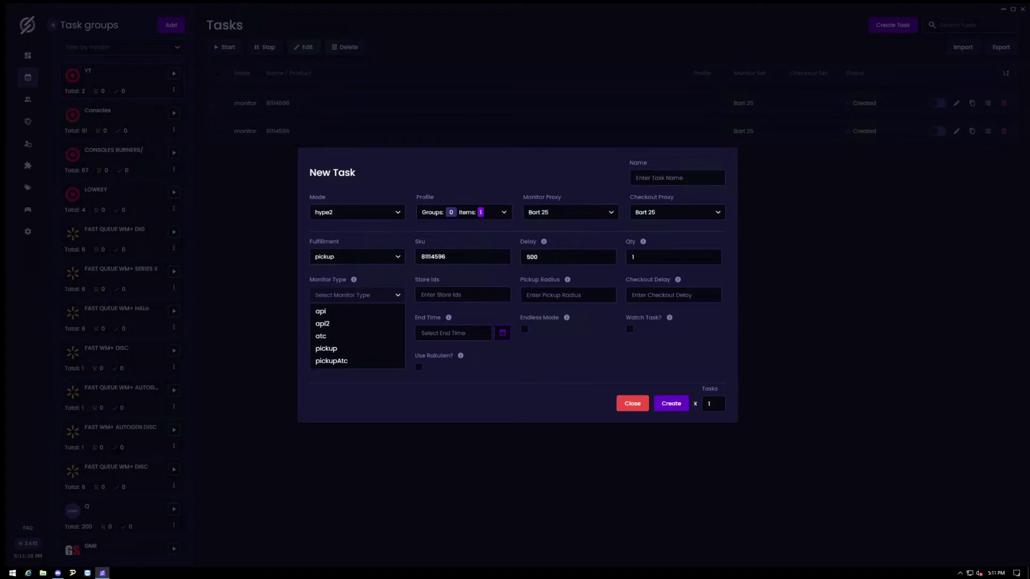
pyautogui.click(332, 348)
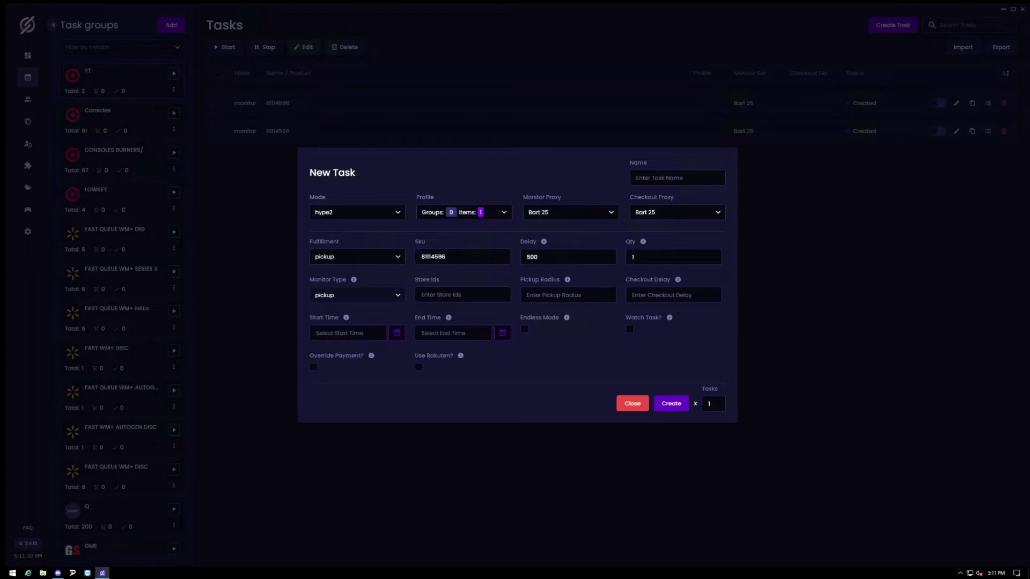
pyautogui.write('50')
pyautogui.click(674, 295)
pyautogui.write('50')
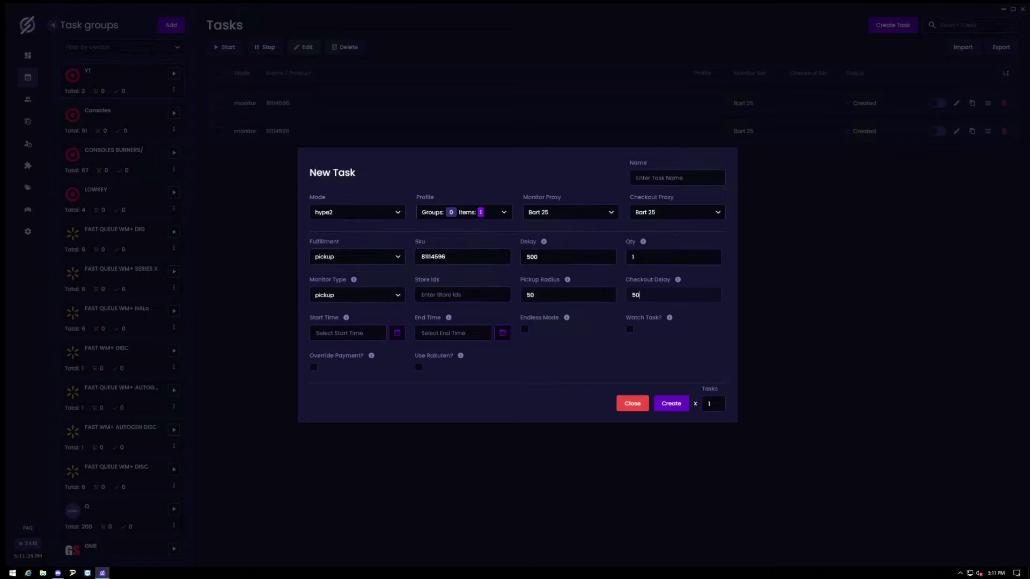
# - Clear the hype2 task's checkout delay, enable Watch Task and Override Payment, and create one task
pyautogui.write('00')
pyautogui.press('BackSpace')
pyautogui.press('BackSpace')
pyautogui.press('BackSpace')
pyautogui.press('BackSpace')
pyautogui.click(630, 330)
pyautogui.click(314, 368)
pyautogui.click(672, 404)
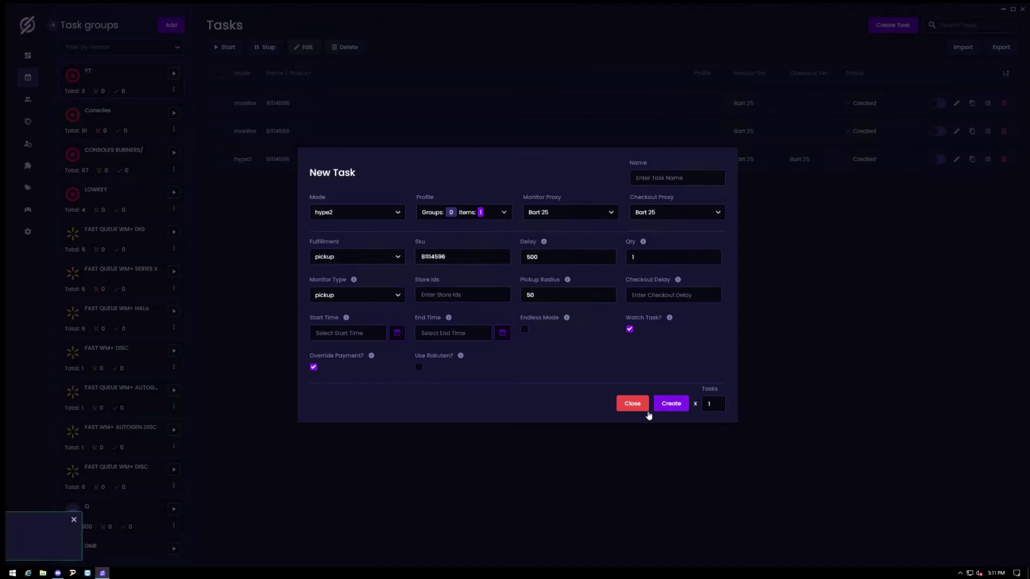
# - Close the new task form and start the tasks in the YT group
pyautogui.click(646, 410)
pyautogui.click(226, 47)
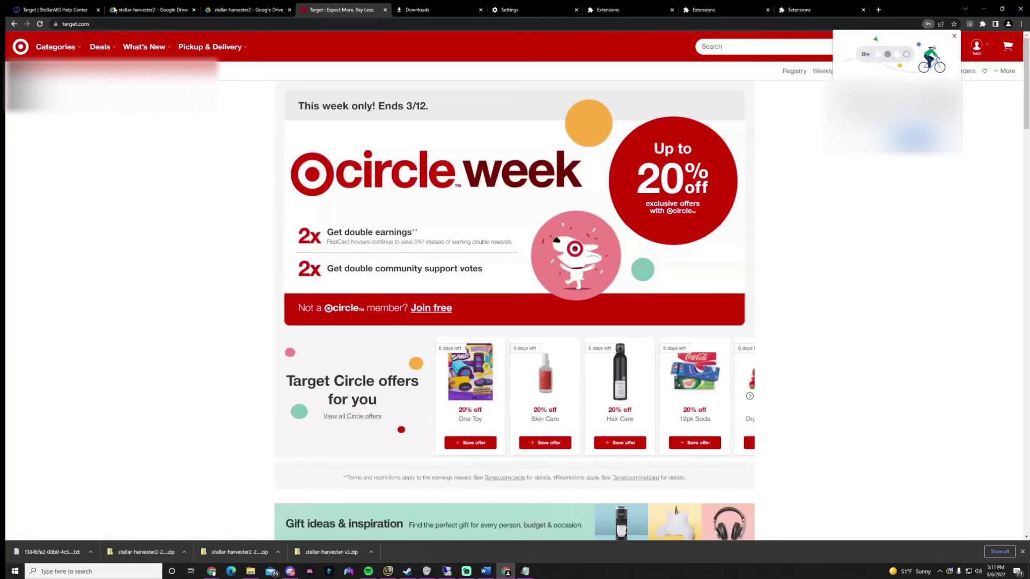
# - Switch to the browser, go to the ATC Cookies section of Stellar's Target help article and download the linked stellar-harvester-v3.zip
pyautogui.click(62, 10)
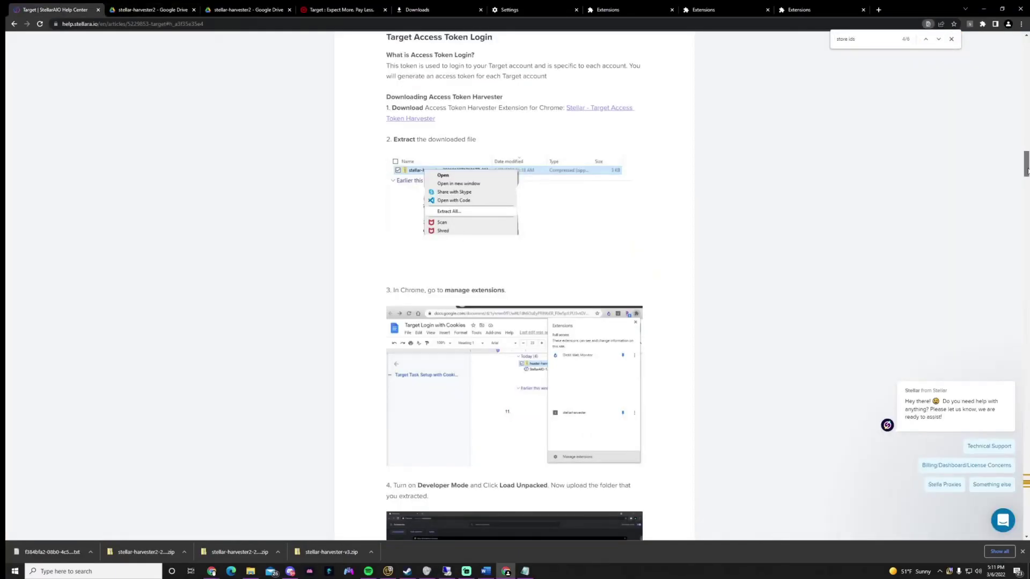
pyautogui.moveTo(1026, 171); pyautogui.dragTo(1027, 51)
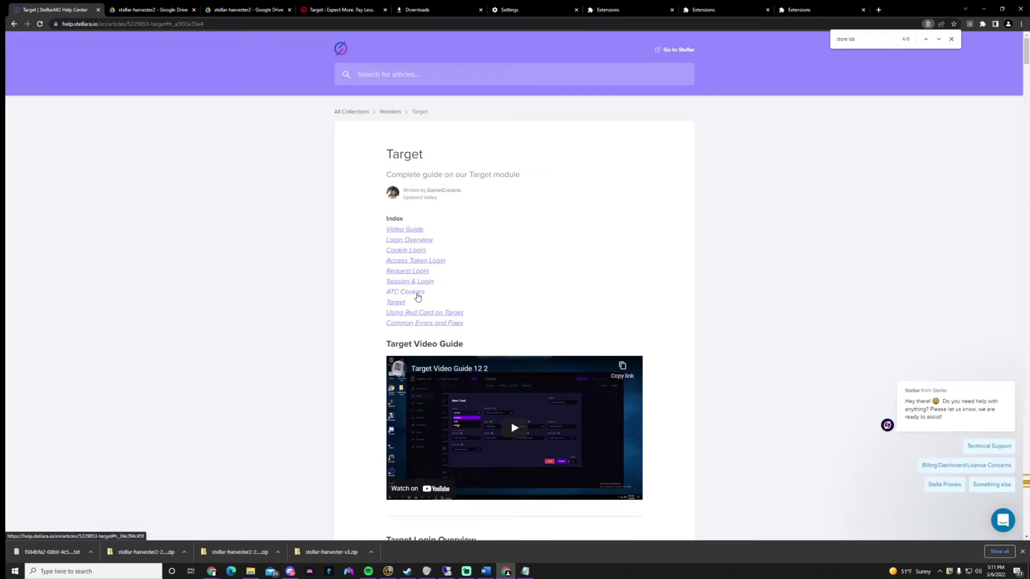
pyautogui.click(417, 296)
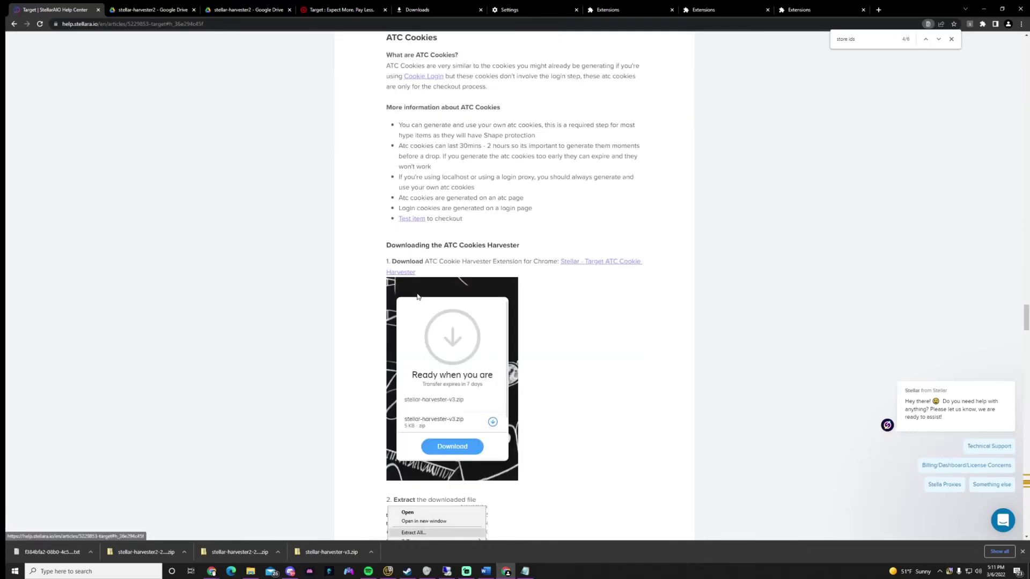
pyautogui.click(567, 266)
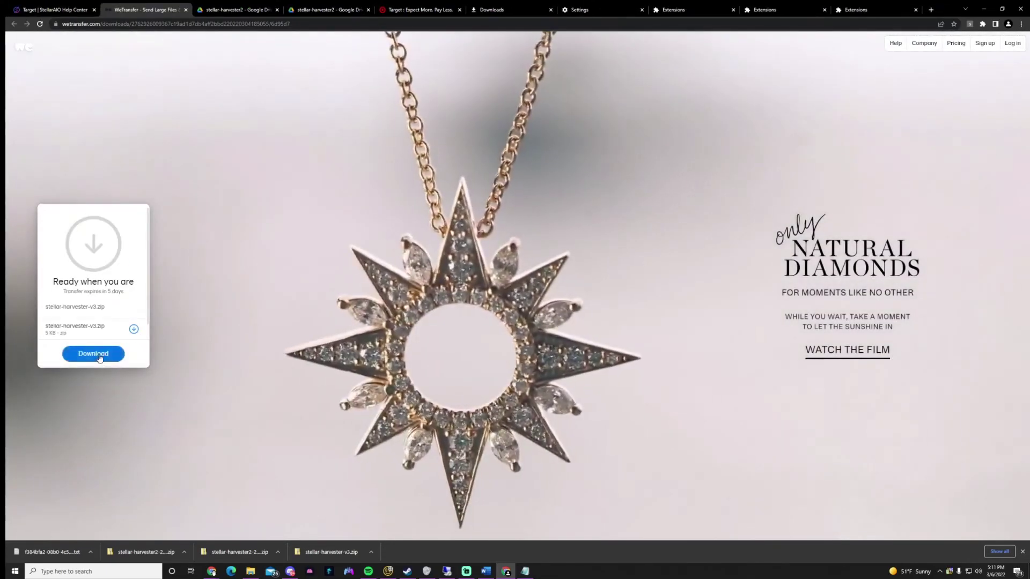
pyautogui.click(95, 354)
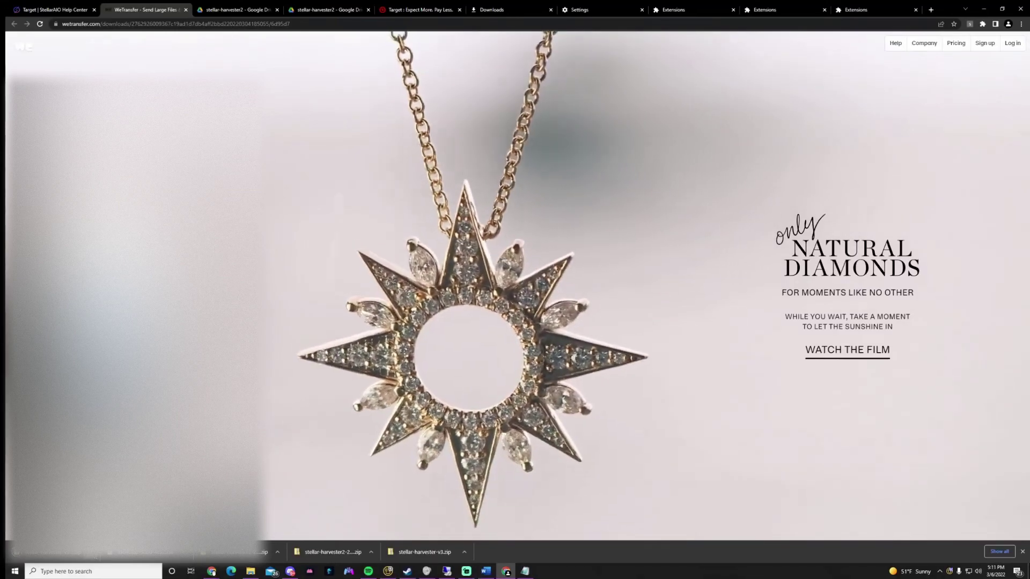
# - Extract stellar-harvester-v3 (1).zip in the Downloads folder, and browse to Downloads as the location of the unpacked extension
pyautogui.click(107, 527)
pyautogui.rightClick(81, 63)
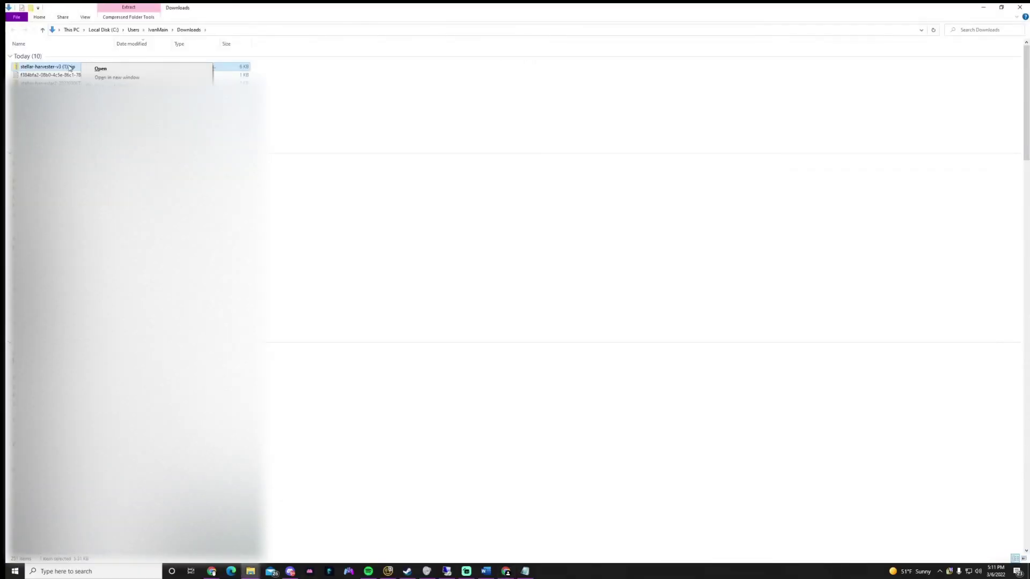
pyautogui.click(108, 85)
pyautogui.click(579, 365)
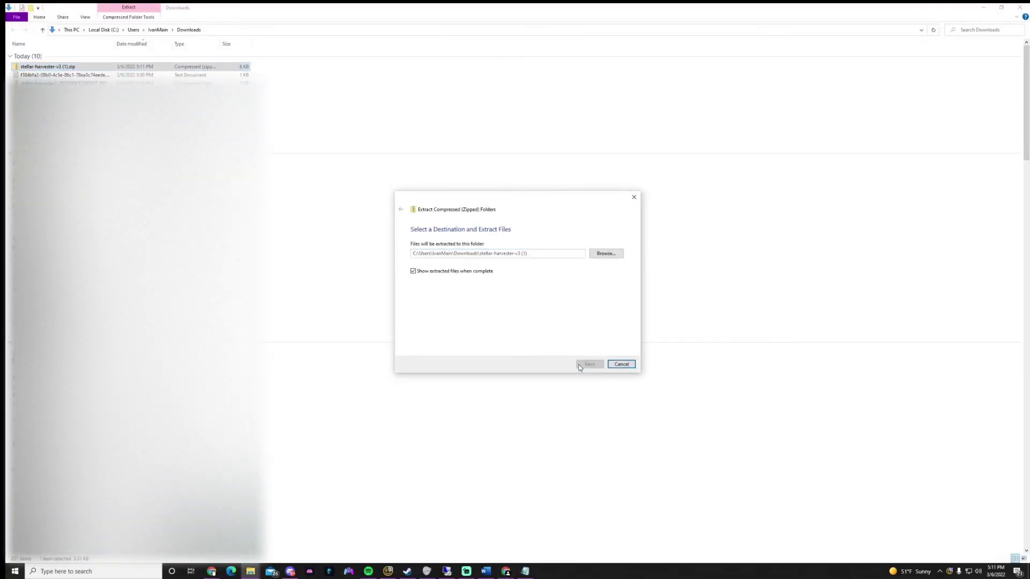
pyautogui.click(589, 365)
pyautogui.click(1019, 7)
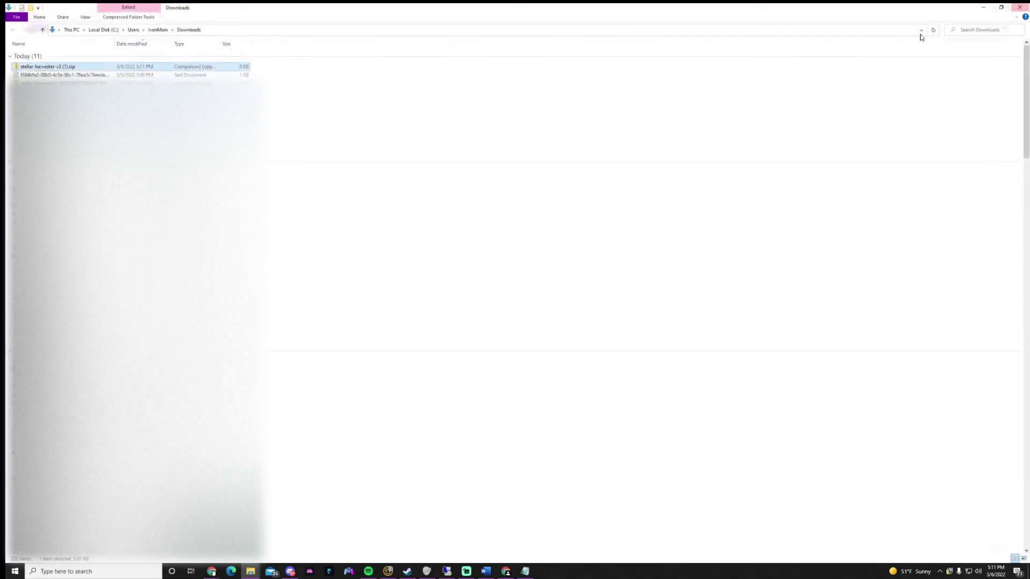
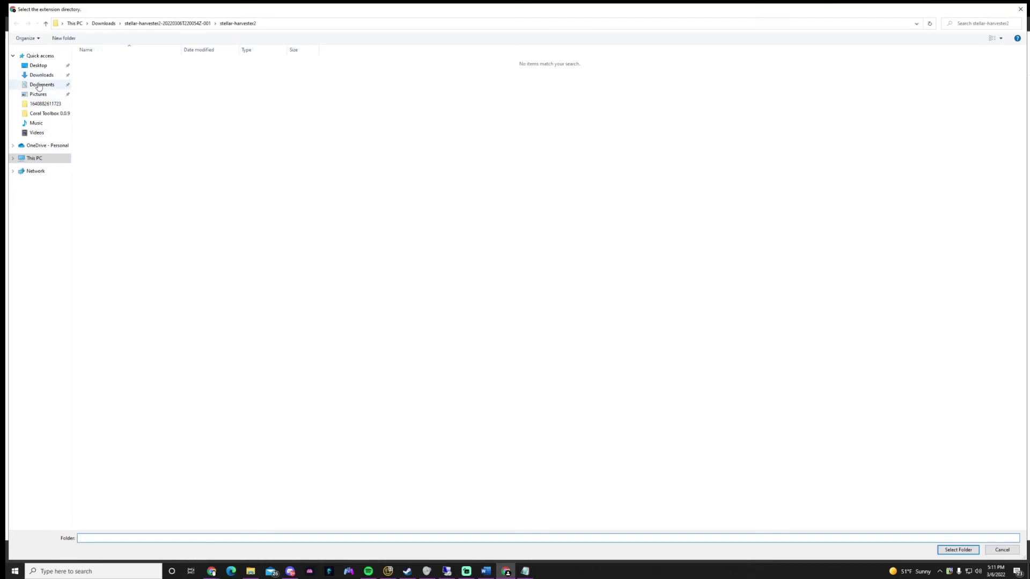
pyautogui.click(42, 75)
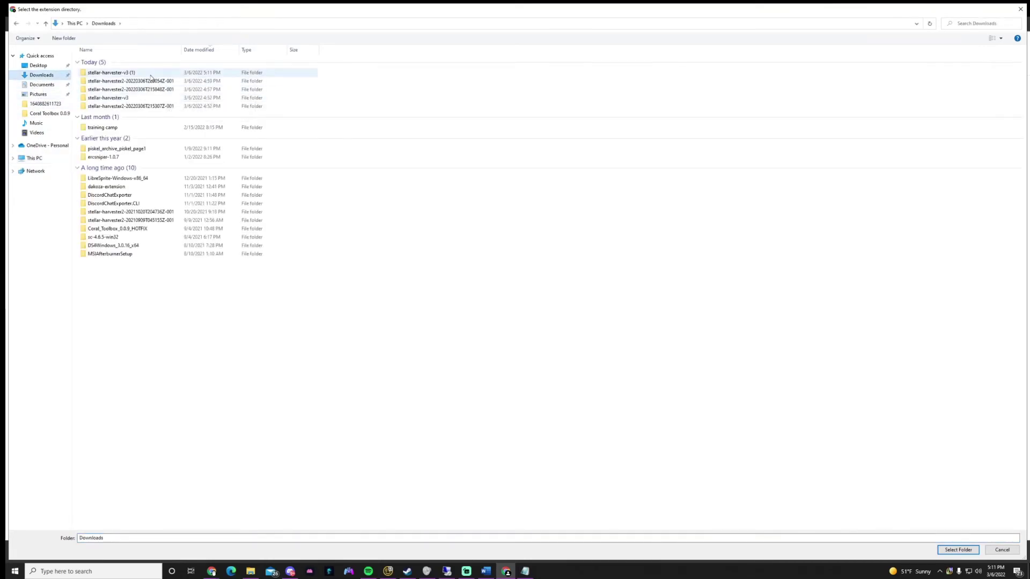
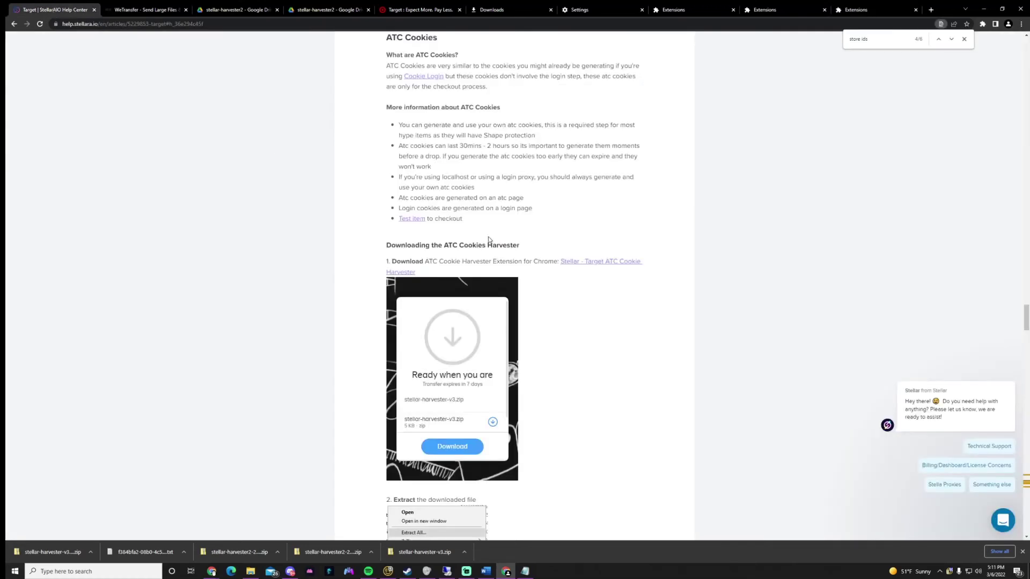
# - Review the article's notes on ATC cookie lifetime, harvester installation and generating ATC cookies
pyautogui.scroll(-1, 488, 236)
pyautogui.scroll(2, 456, 160)
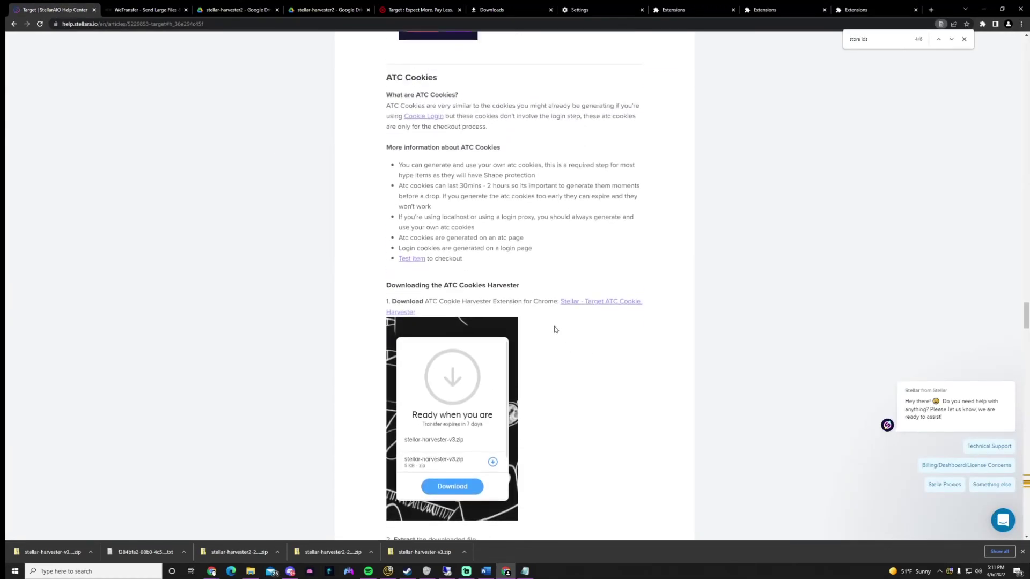
pyautogui.moveTo(497, 167); pyautogui.dragTo(542, 166)
pyautogui.click(542, 166)
pyautogui.moveTo(398, 187); pyautogui.dragTo(511, 192)
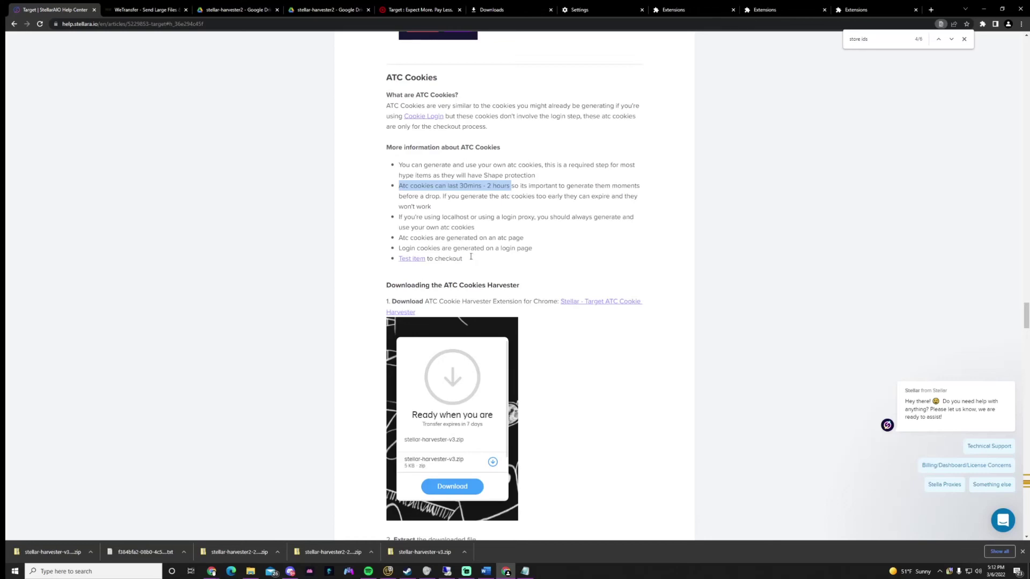
pyautogui.scroll(-8, 534, 255)
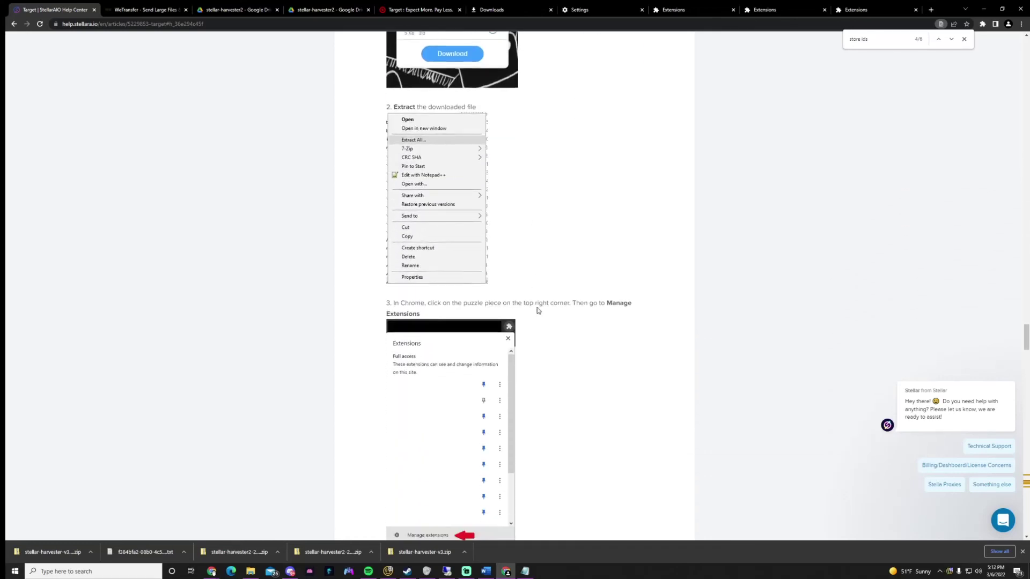
pyautogui.scroll(-8, 537, 310)
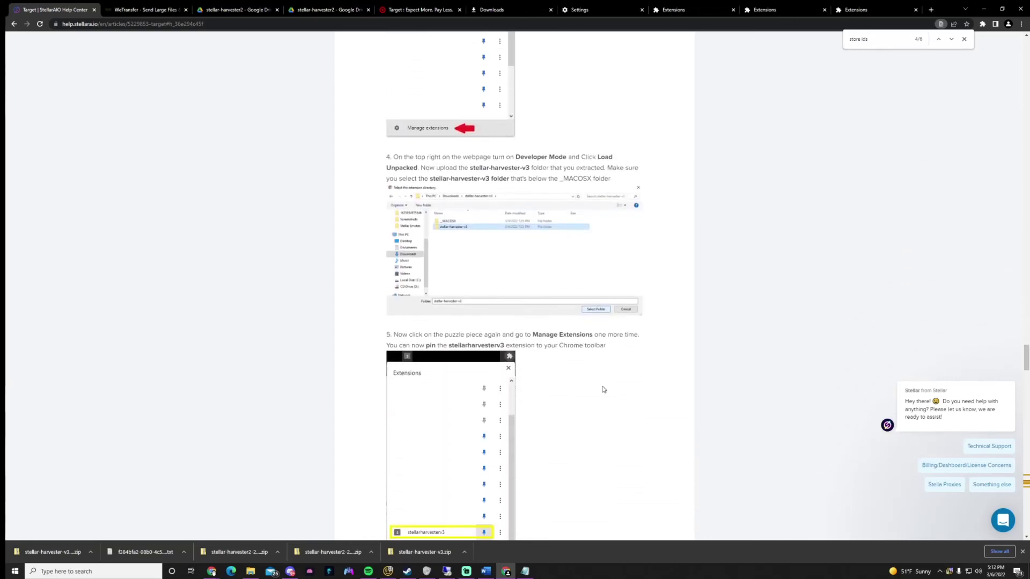
pyautogui.scroll(-8, 561, 399)
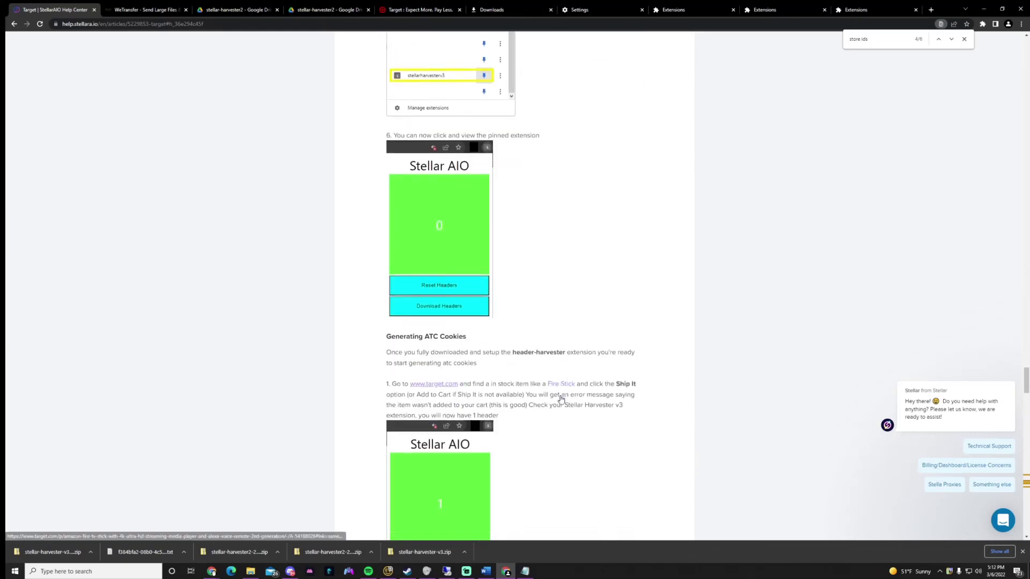
pyautogui.scroll(-1, 561, 399)
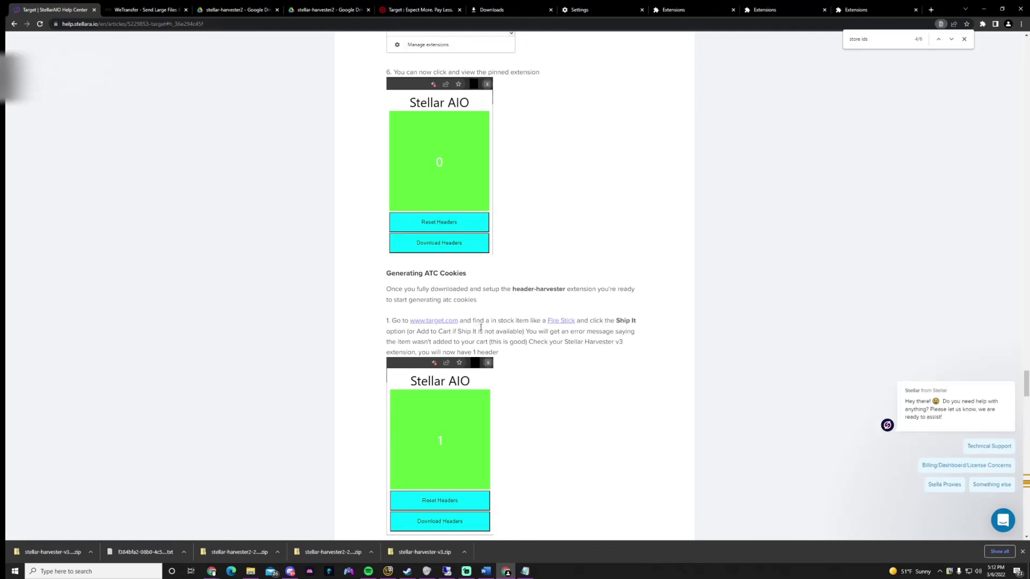
# - Open the article's linked Fire Stick product on Target, pin the stellarharvesterv3 extension and check its header counter
pyautogui.click(562, 324)
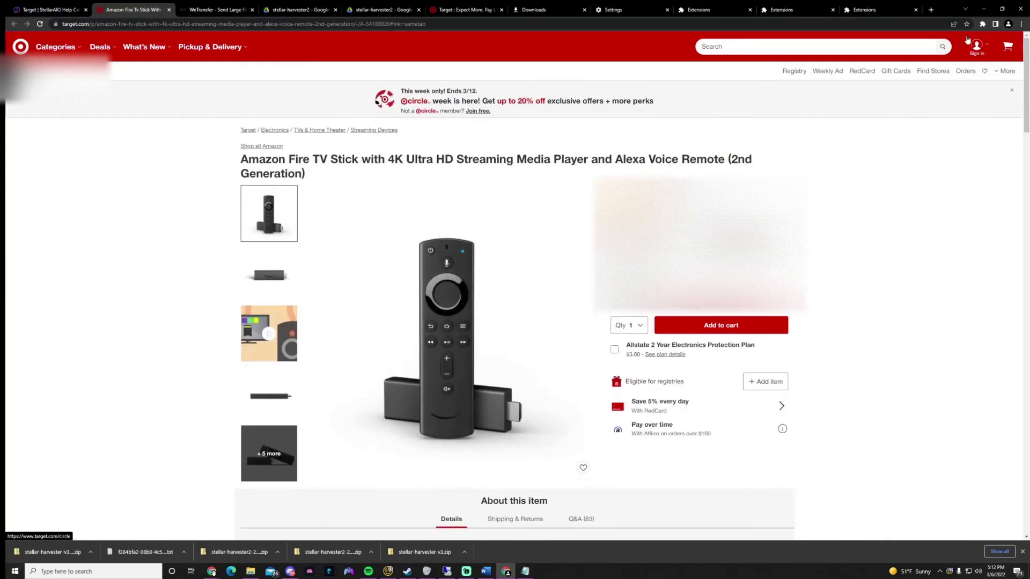
pyautogui.click(982, 24)
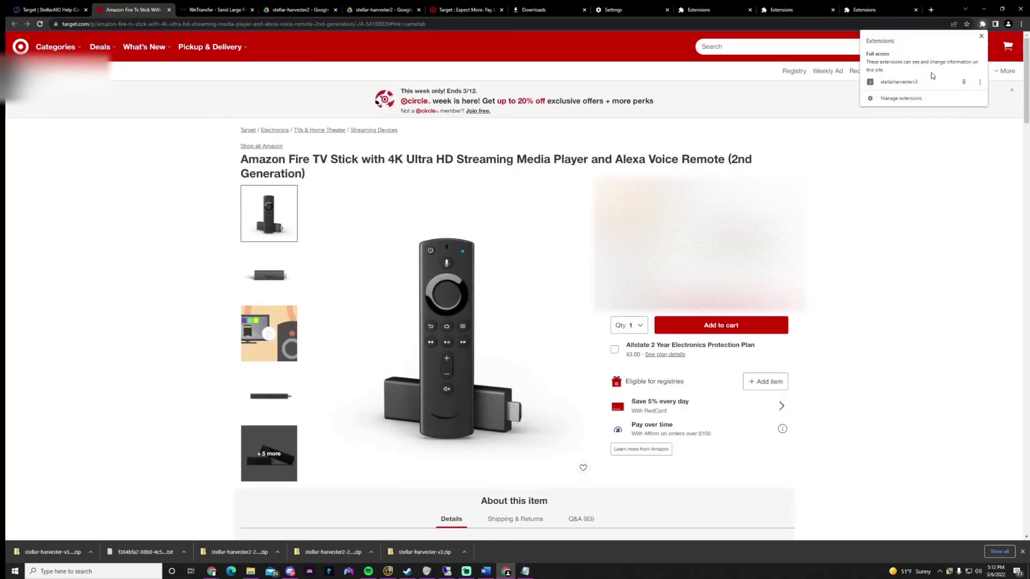
pyautogui.click(963, 82)
pyautogui.click(962, 34)
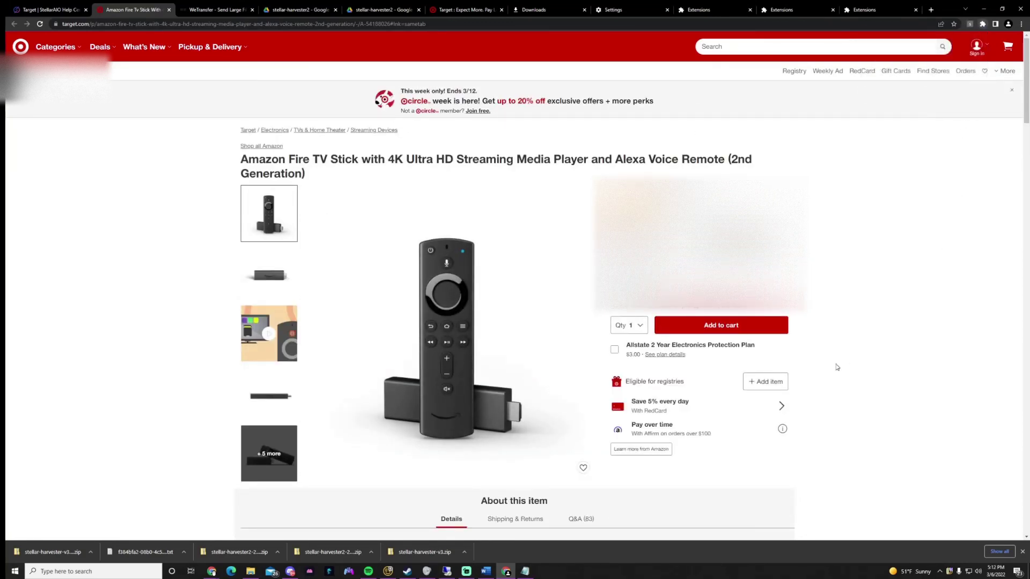
pyautogui.click(969, 24)
pyautogui.click(969, 24)
# - Add the Fire TV Stick to the cart to harvest an ATC header, and download the headers from the extension
pyautogui.click(706, 331)
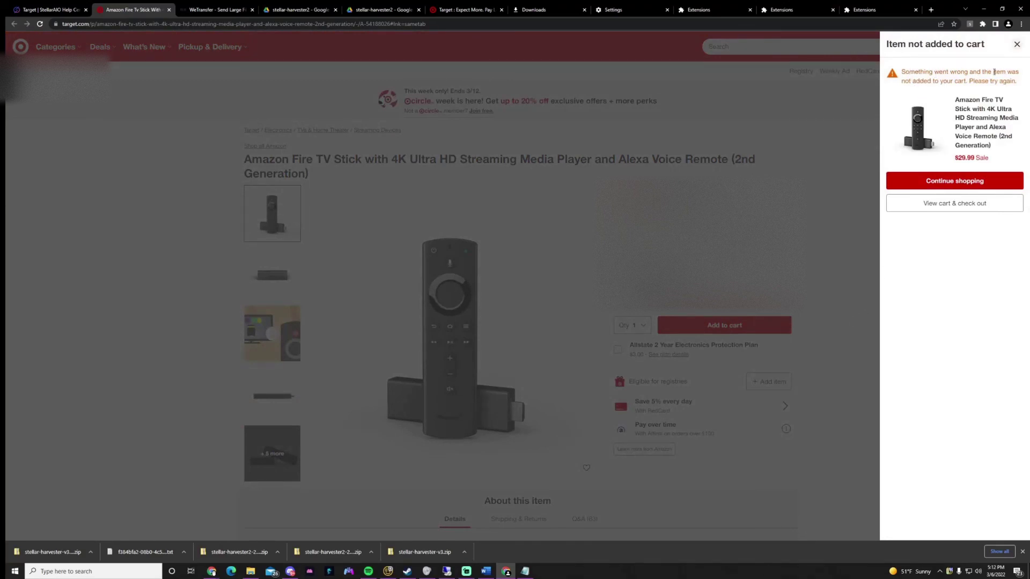
pyautogui.click(972, 25)
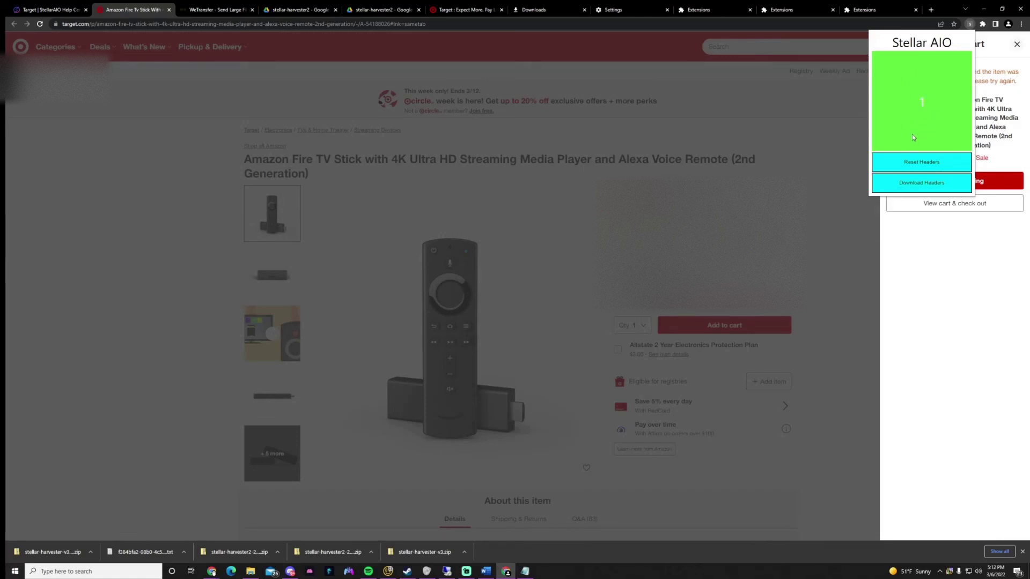
pyautogui.click(913, 187)
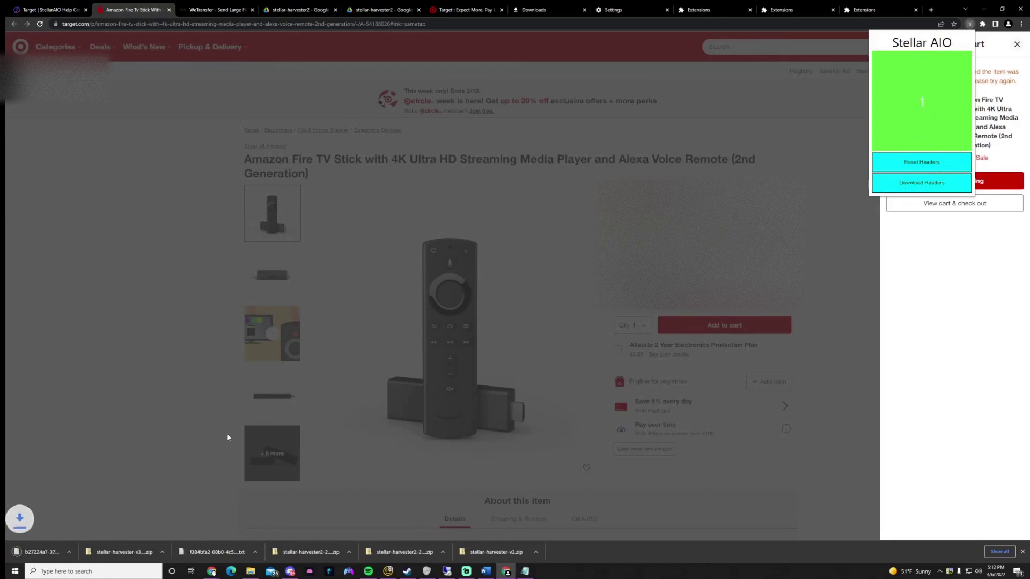
# - Open the downloaded headers text file, copy its entire contents and close it
pyautogui.click(48, 552)
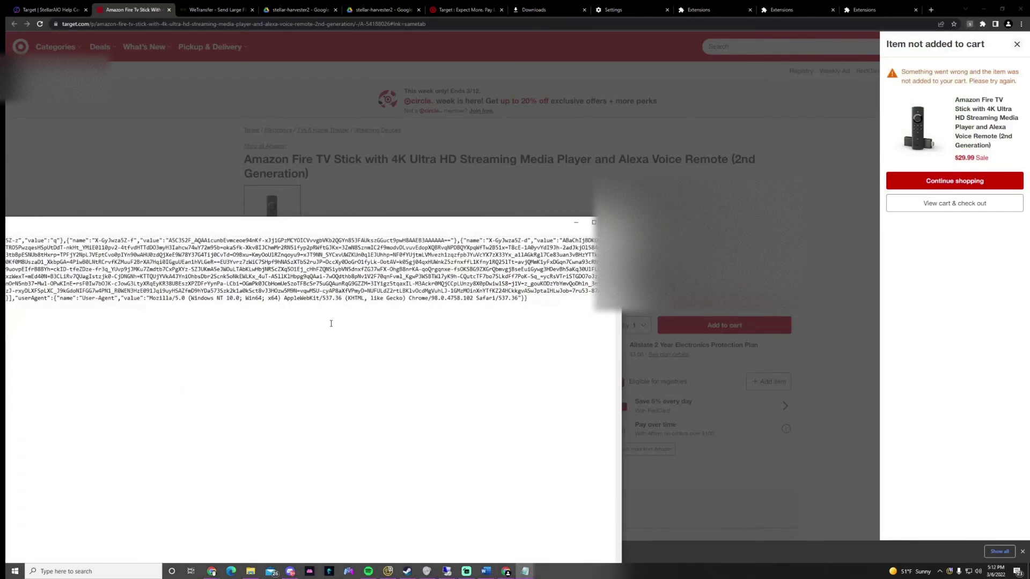
pyautogui.hotkey('ctrl', 'a')
pyautogui.click(580, 223)
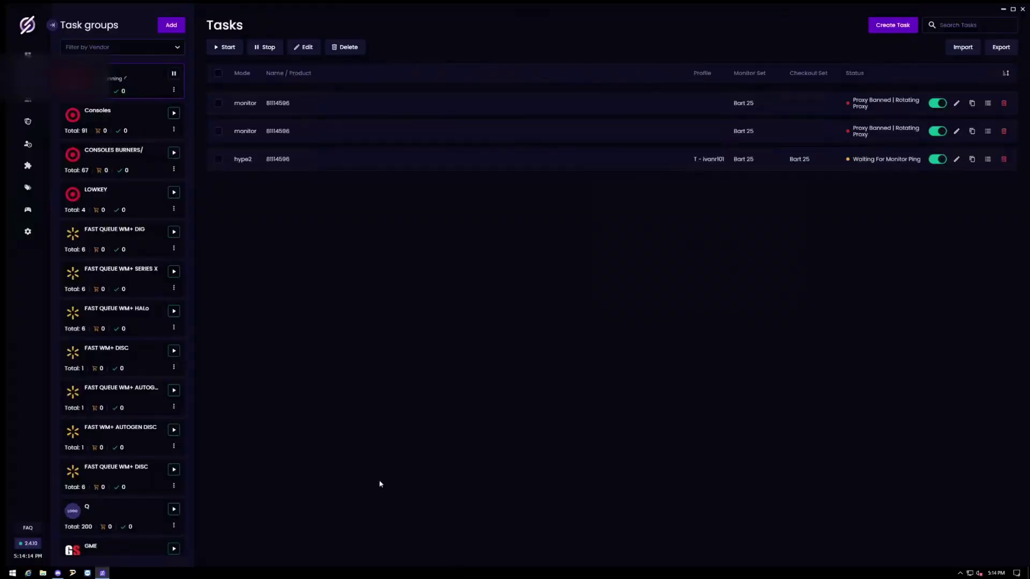
# - In Stellar AIO's cookie settings, begin a new cookie entry with Target as the site
pyautogui.click(28, 231)
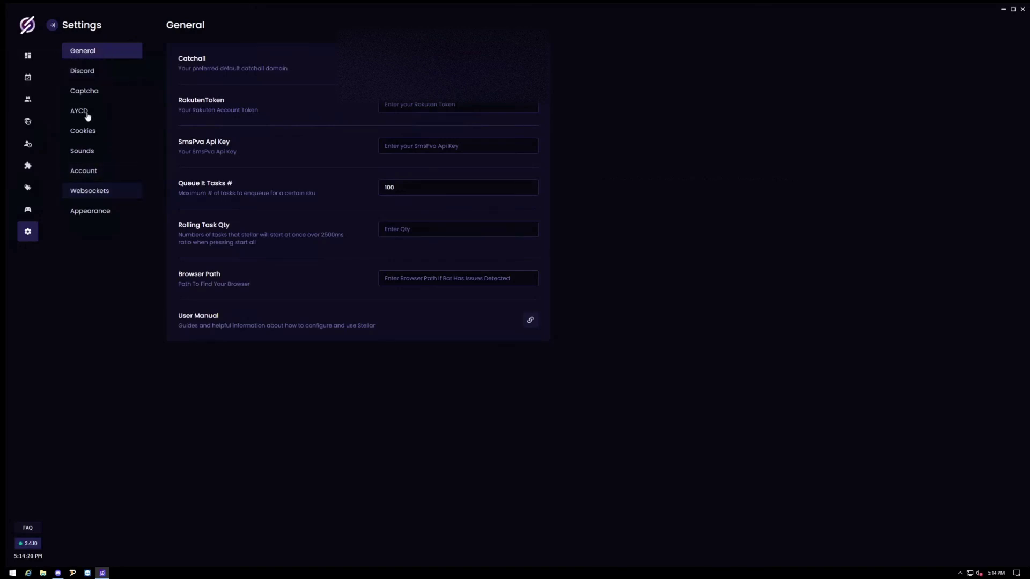
pyautogui.click(85, 131)
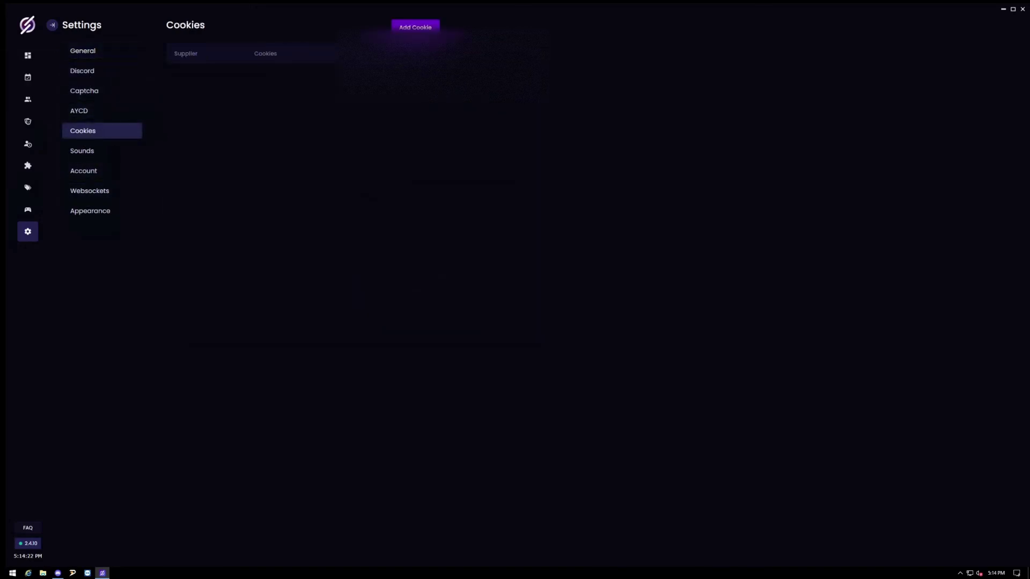
pyautogui.click(415, 27)
pyautogui.click(405, 229)
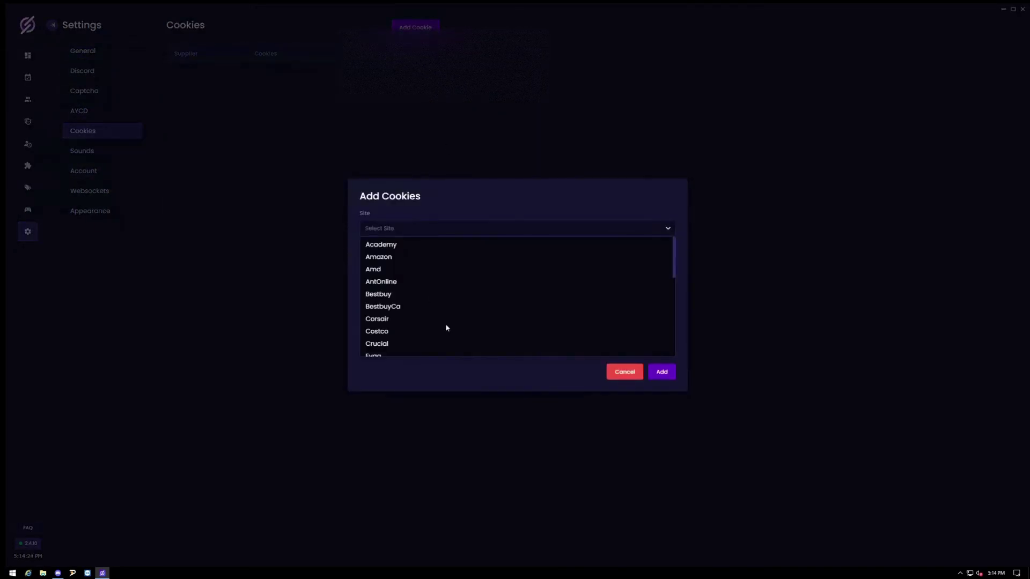
pyautogui.scroll(-5, 446, 325)
pyautogui.click(376, 287)
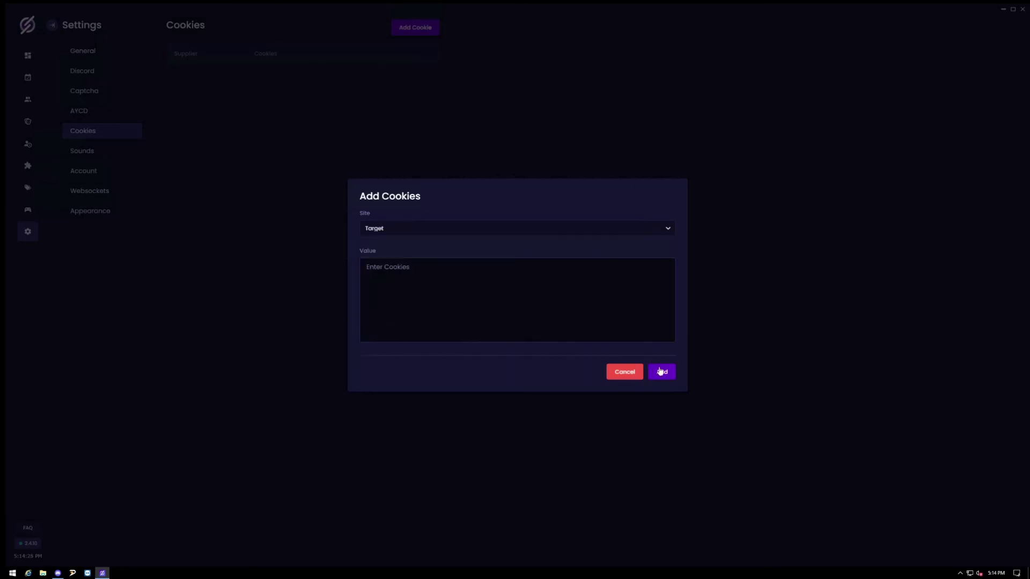
# - Paste the copied ATC headers into the Target entry's cookie value and add the entry
pyautogui.click(661, 371)
pyautogui.click(367, 267)
pyautogui.hotkey('ctrl', 'v')
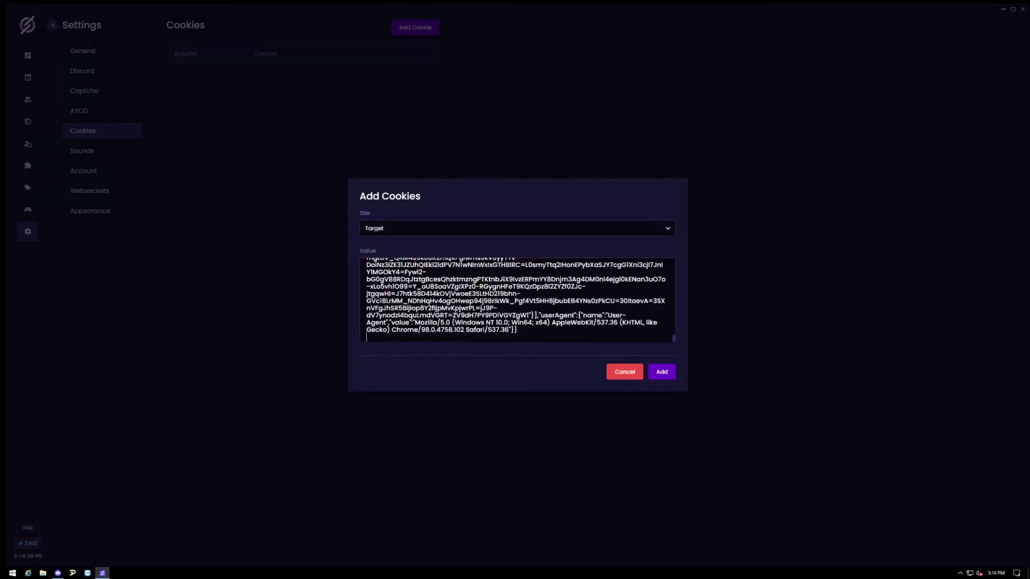
pyautogui.click(665, 376)
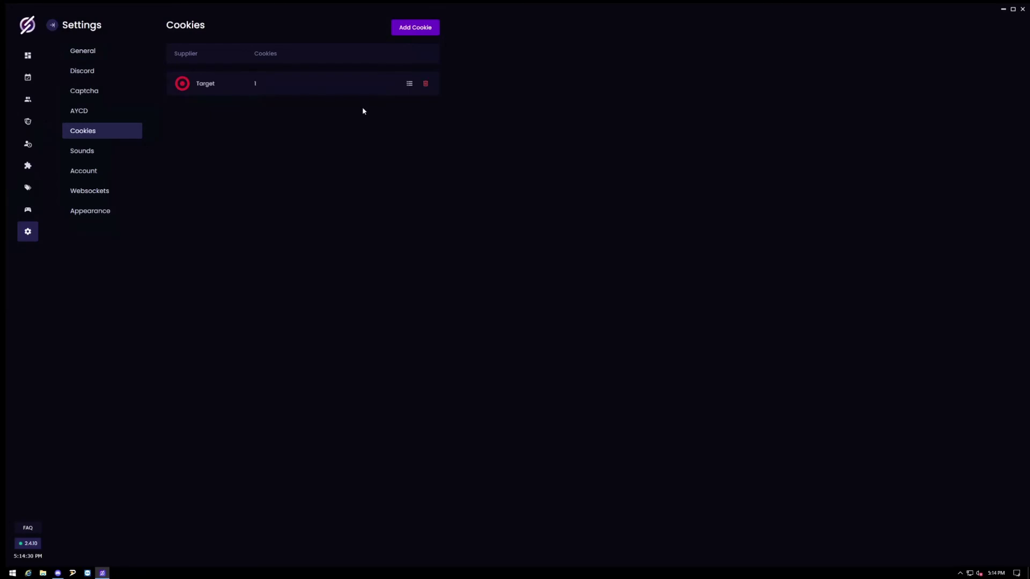